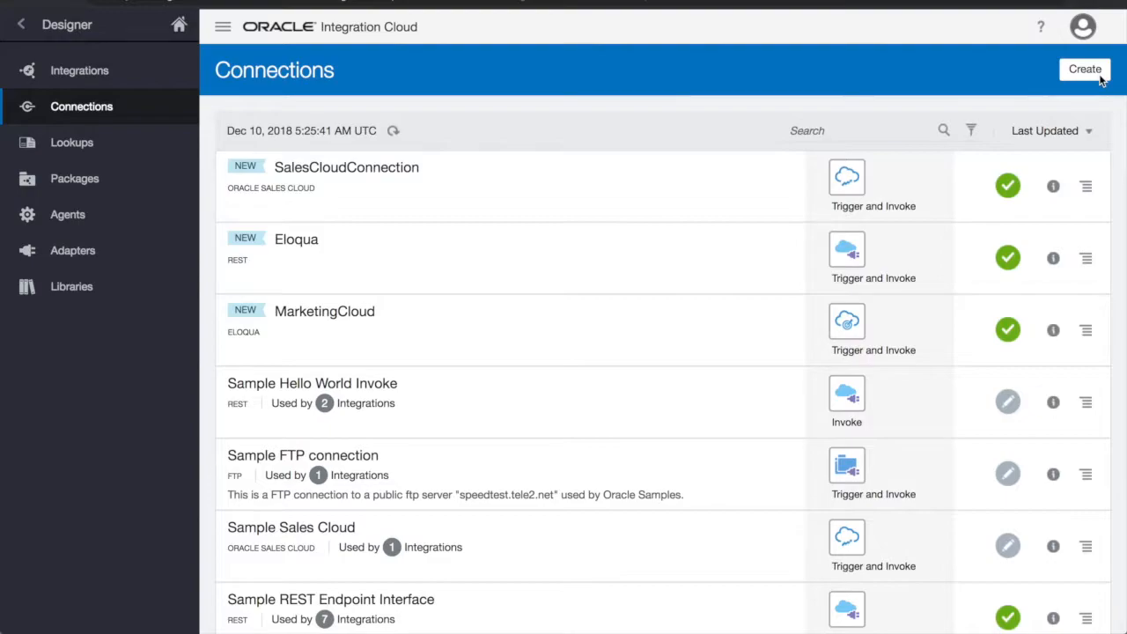
Start a new connection and pick the Oracle Database adapter from the adapter grid
left_click(1085, 70)
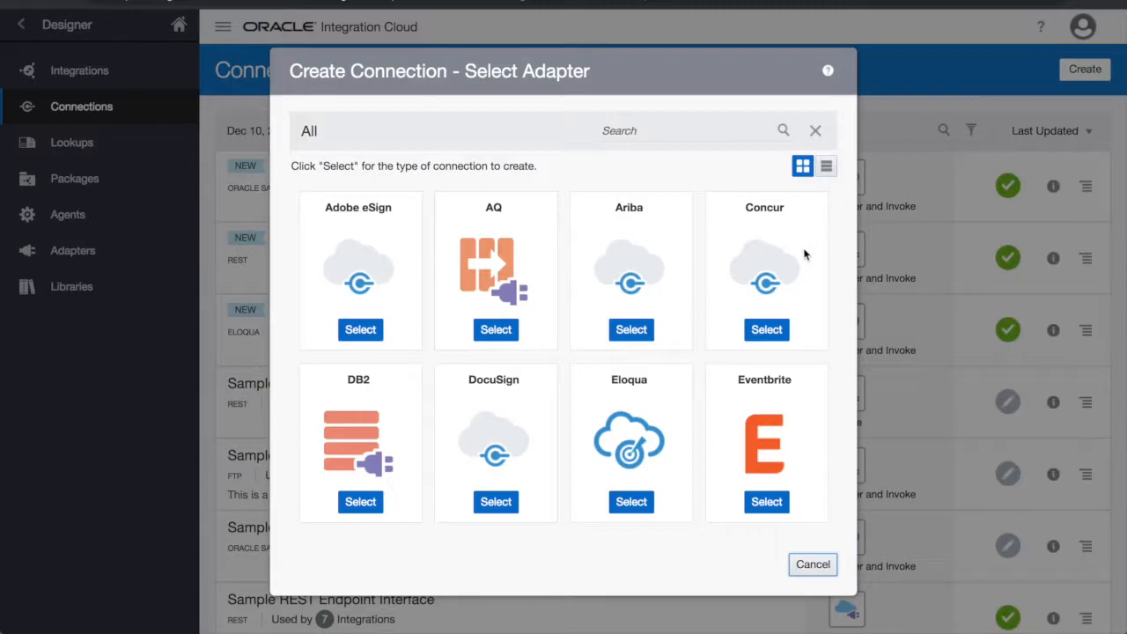
scroll(703, 406, "down", 3)
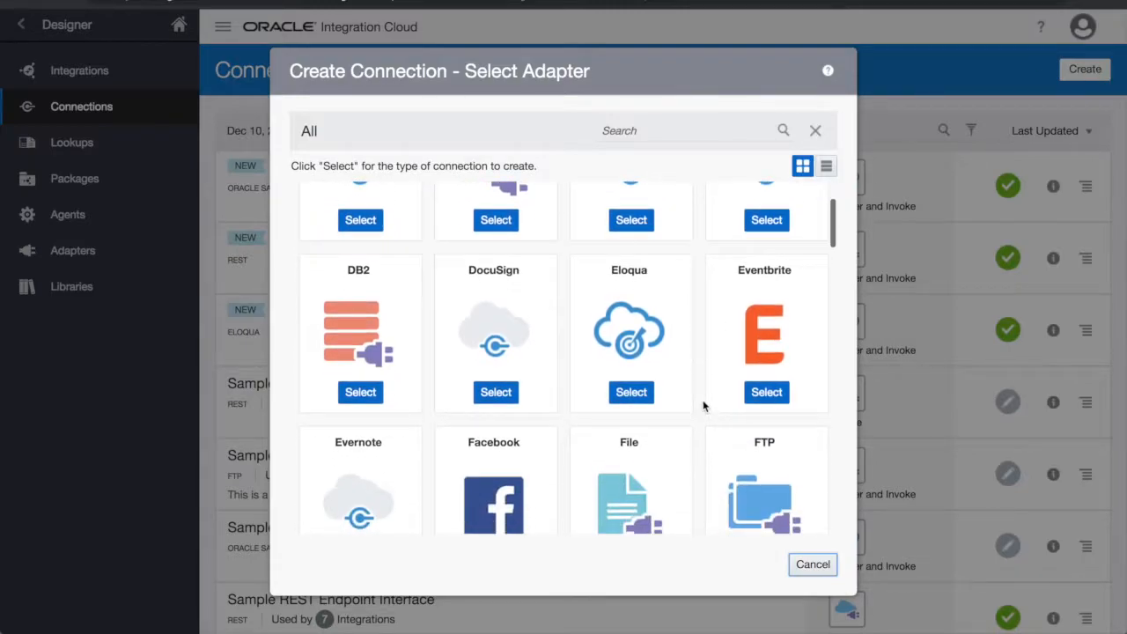
scroll(703, 405, "down", 5)
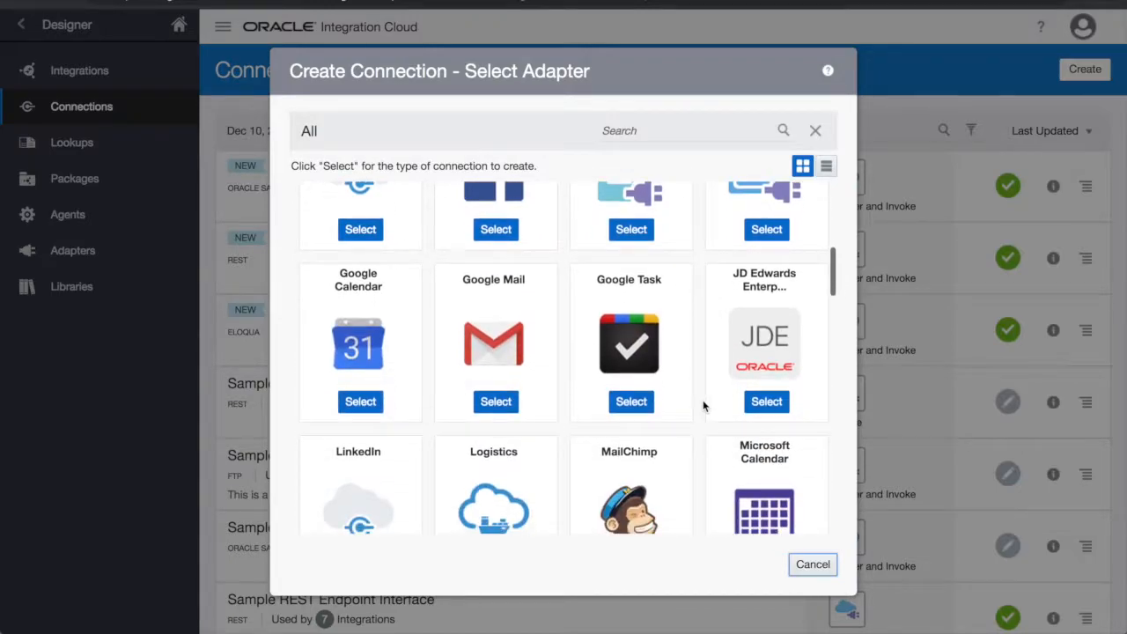
scroll(702, 406, "down", 3)
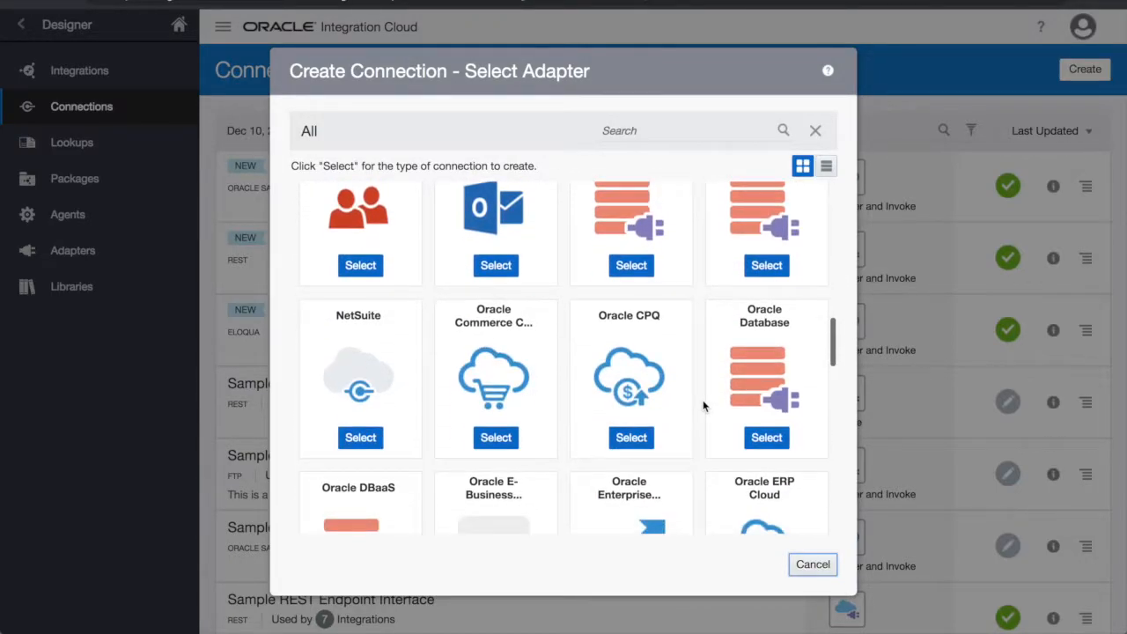
left_click(754, 352)
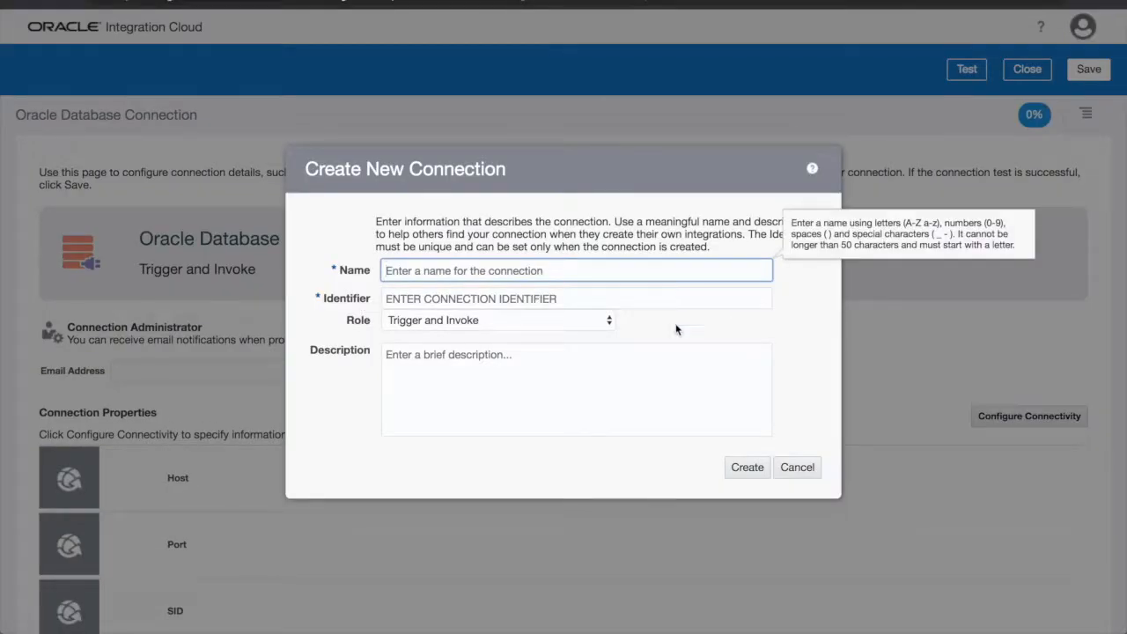
Create DBConnection with host 129.213.81.70, port 1521 and SID ORCL
type("DBConnection")
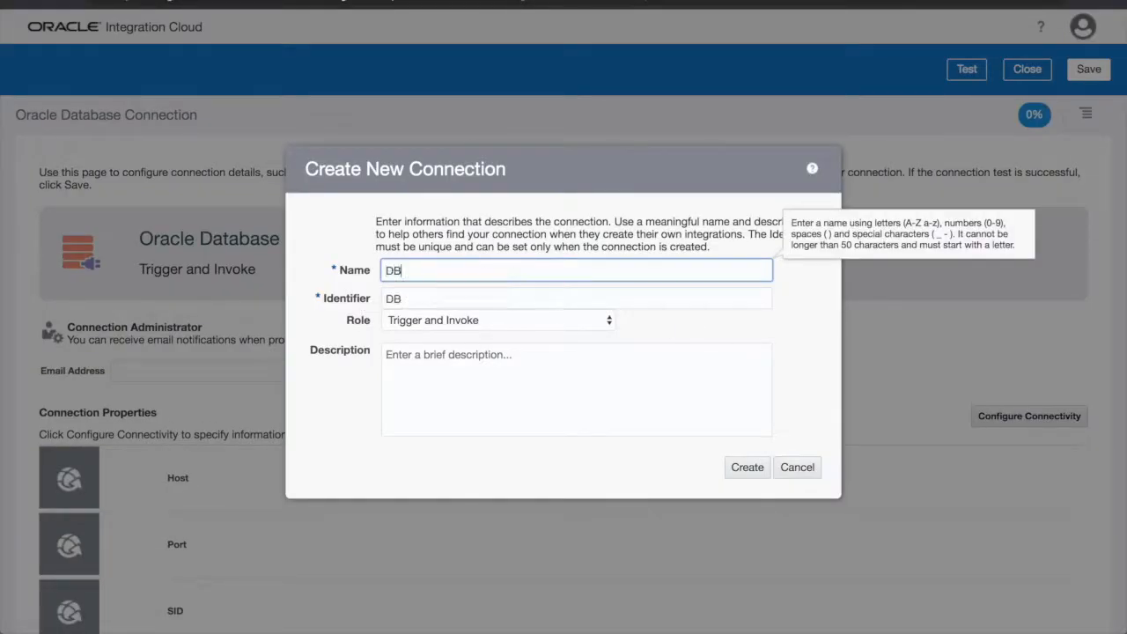
left_click(746, 467)
scroll(738, 475, "down", 3)
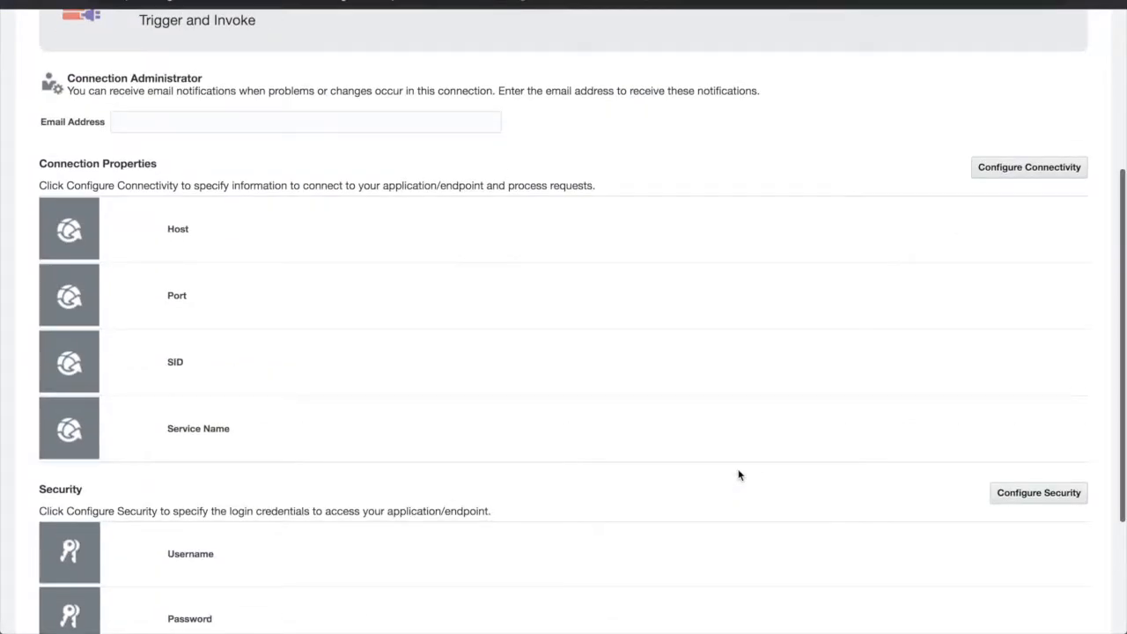
left_click(1028, 168)
left_click(641, 289)
type("129.213.81.70")
key("Tab")
type("1521")
key("Tab")
type("O")
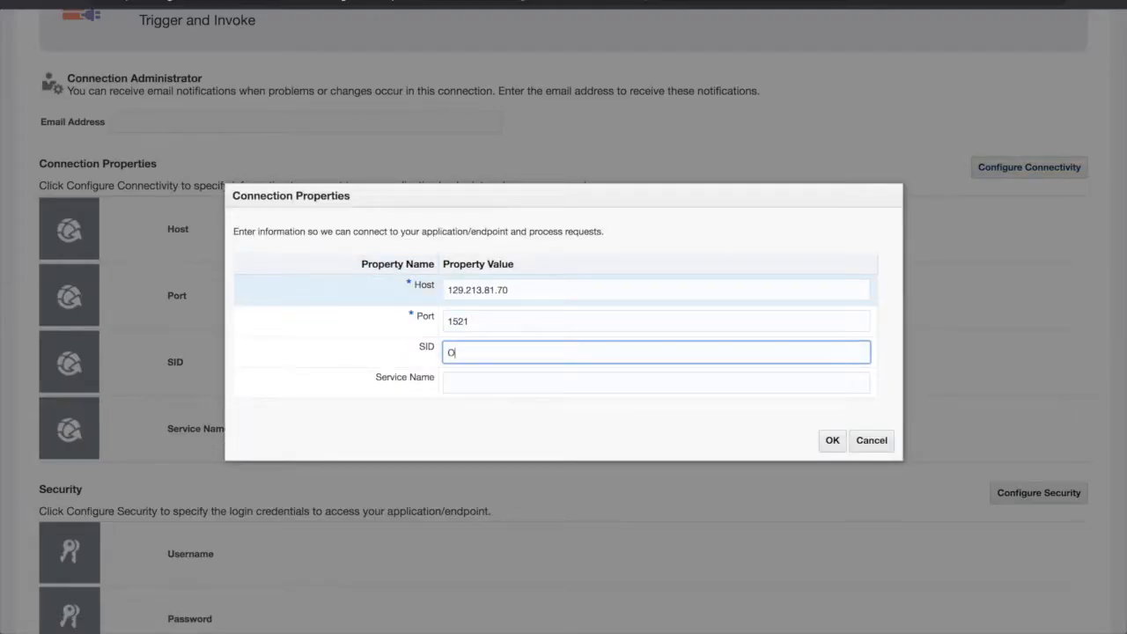
left_click(832, 441)
Enter the database username and password as the connection's security credentials
scroll(827, 392, "down", 3)
left_click(1039, 300)
type("sys as sysdba")
key("Tab")
type("•••••••••••")
key("Tab")
type("•••••••")
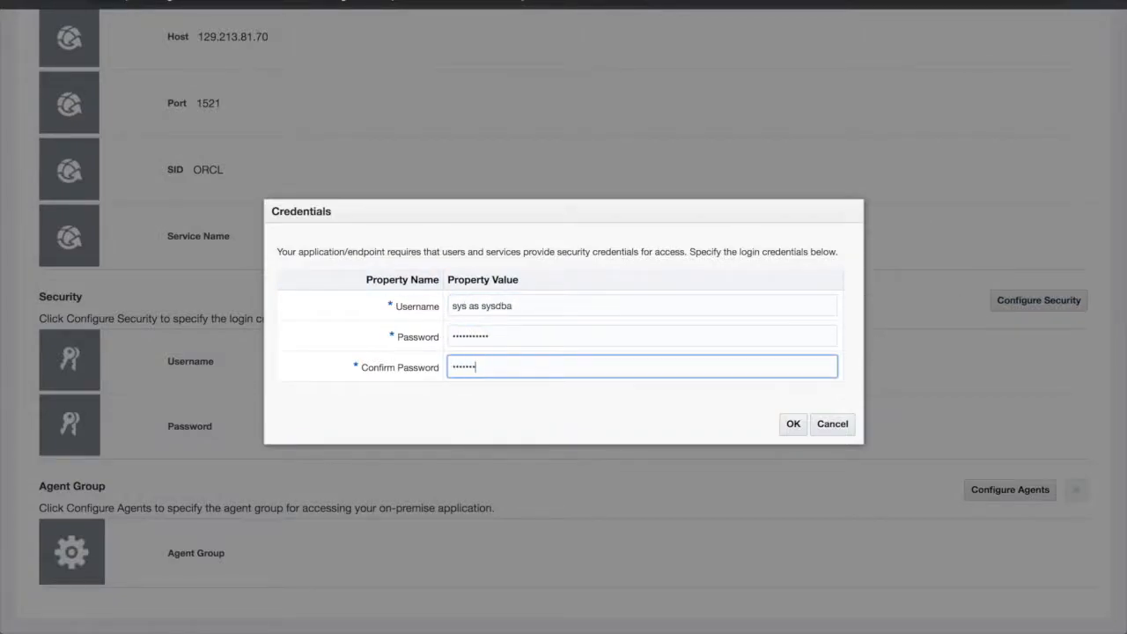
type("••••")
left_click(793, 423)
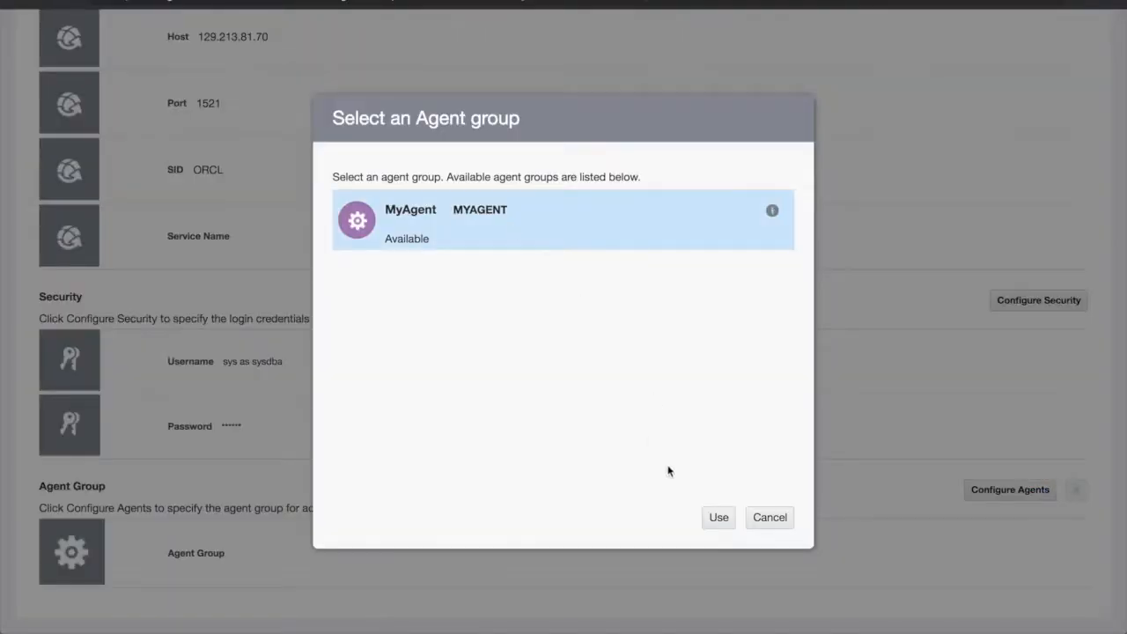
Assign agent group MyAgent, then test, save and close the connection
left_click(717, 516)
scroll(722, 519, "up", 10)
left_click(960, 104)
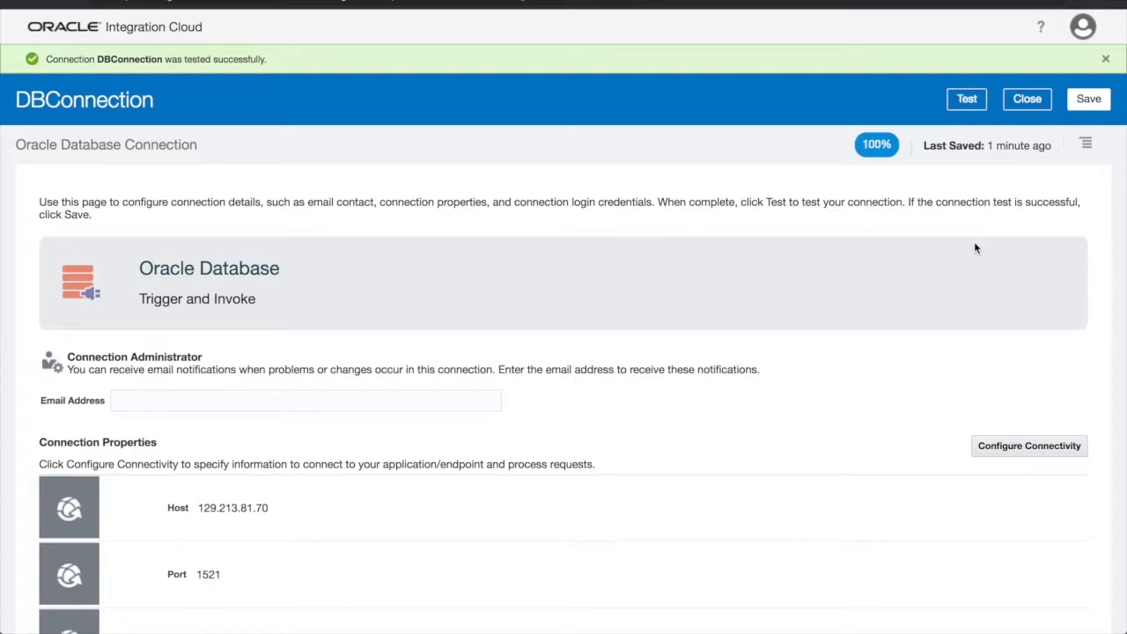
left_click(1098, 102)
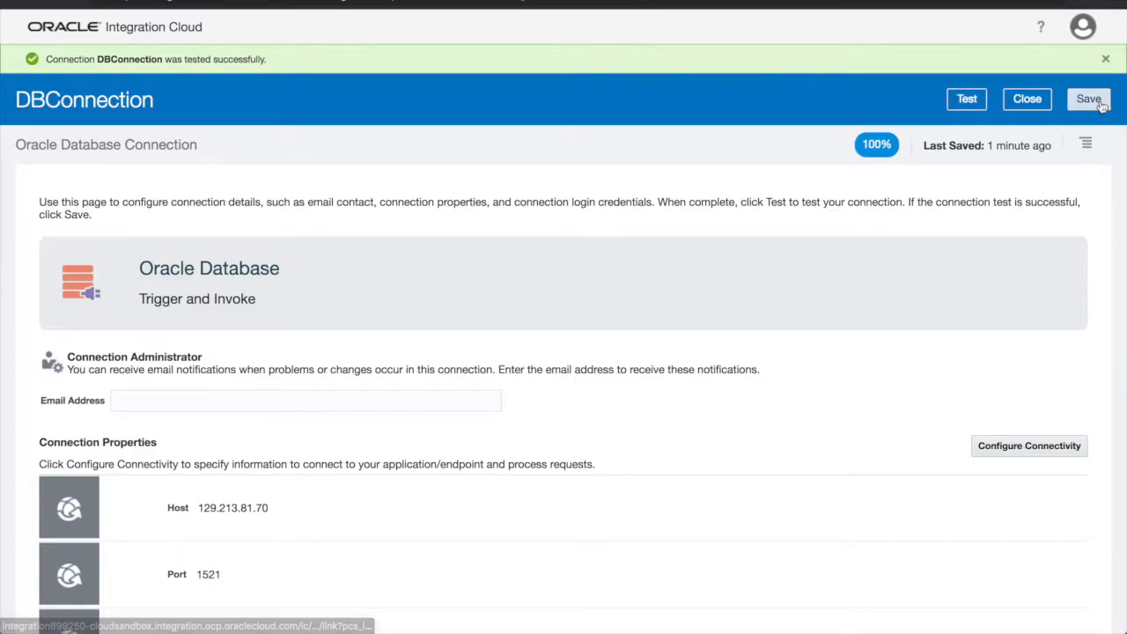
left_click(1046, 99)
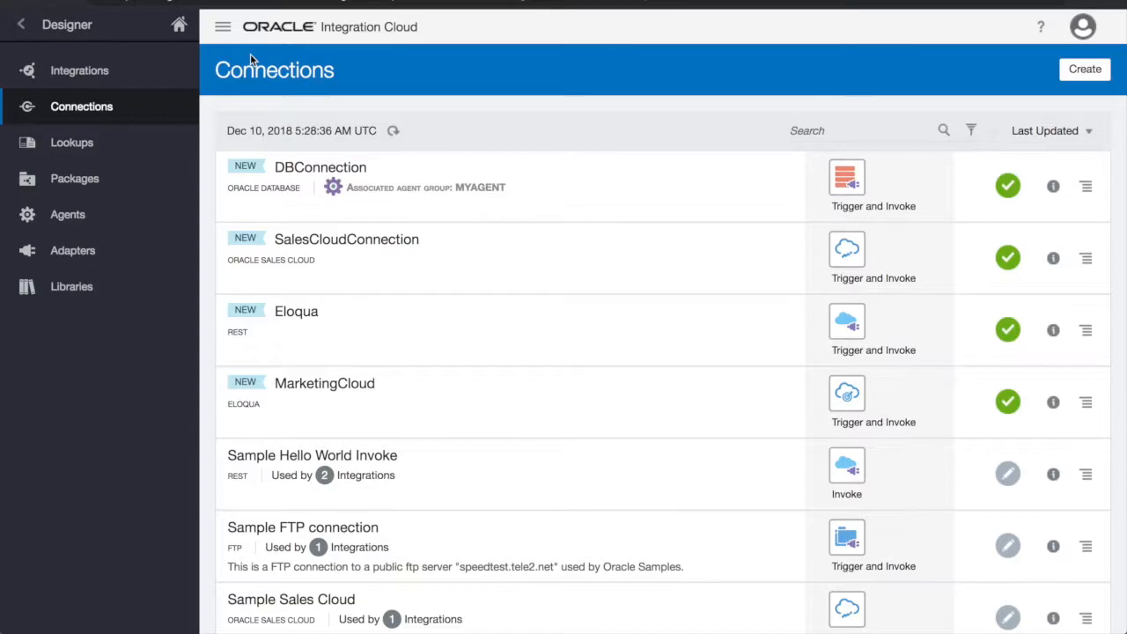
Create App Driven Orchestration 'DBToMarketingCloud' described as synchronizing database updates to a Marketing Cloud
left_click(175, 74)
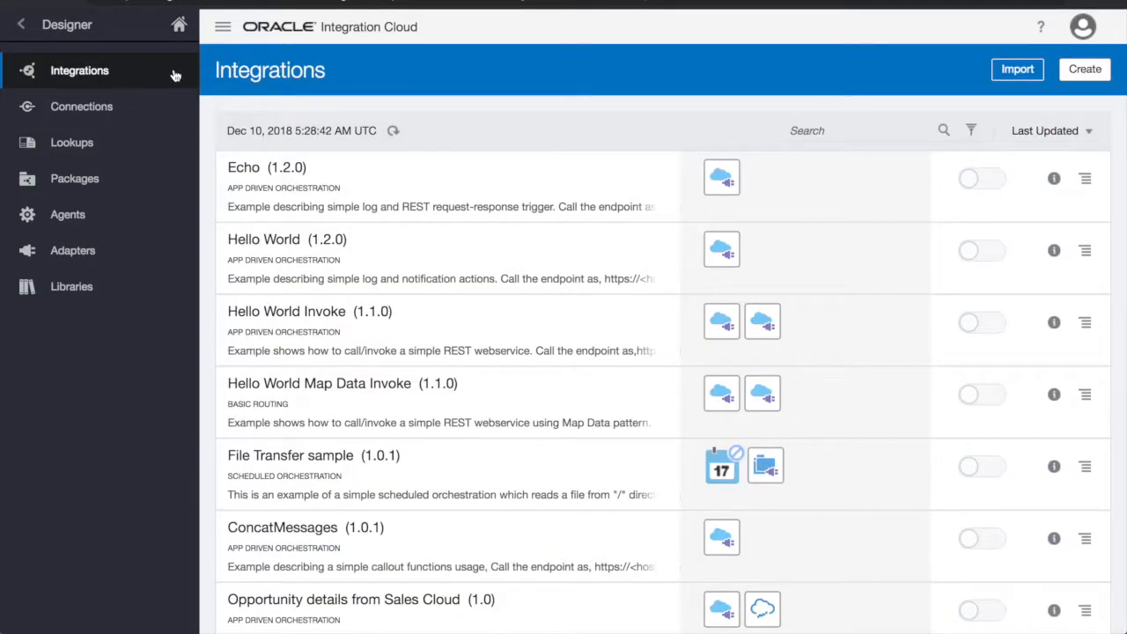
left_click(1072, 74)
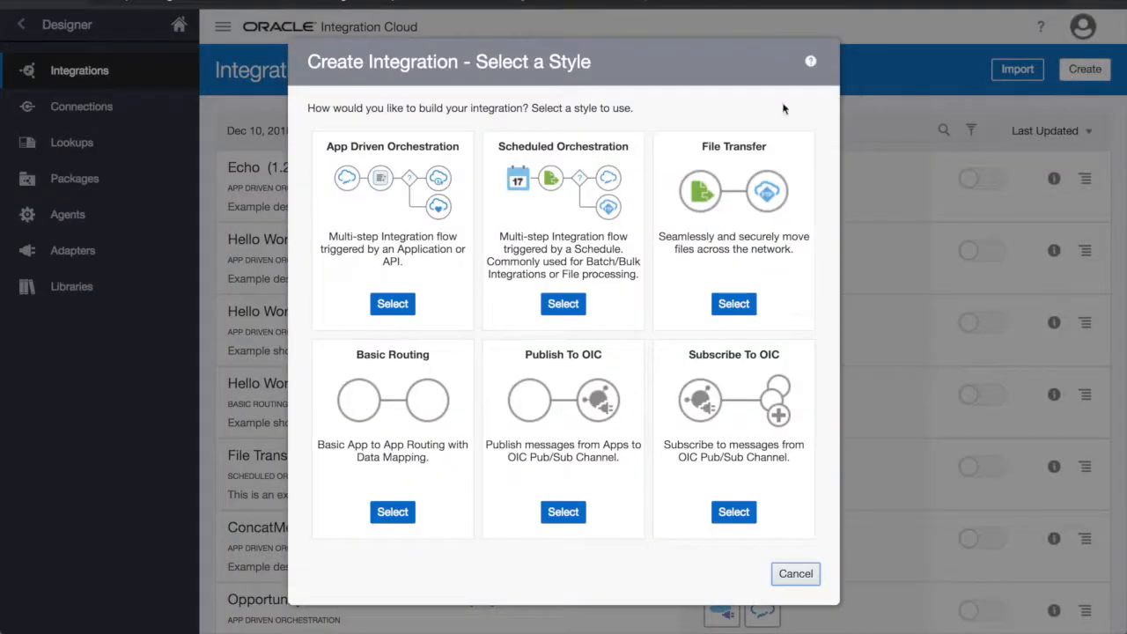
left_click(397, 304)
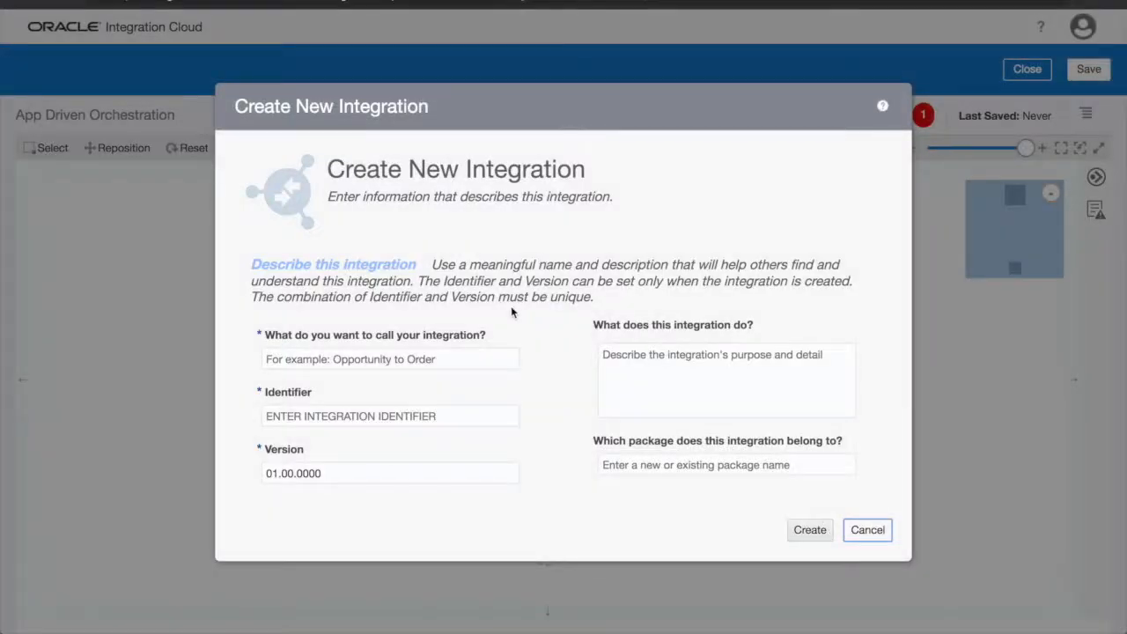
left_click(475, 359)
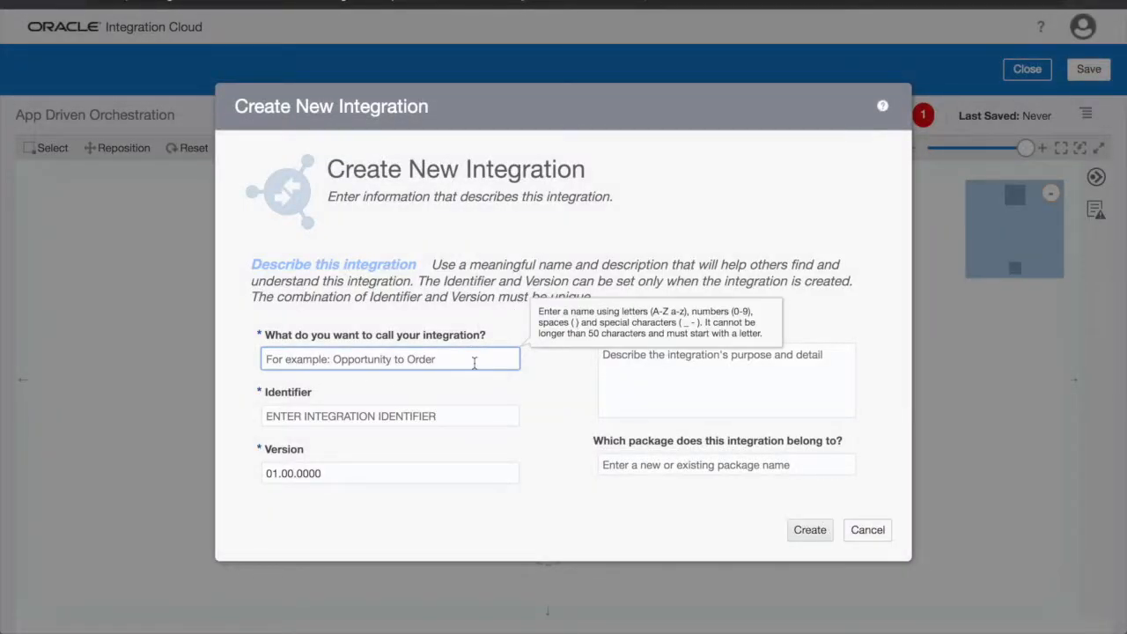
type("DBToMarketingCloud")
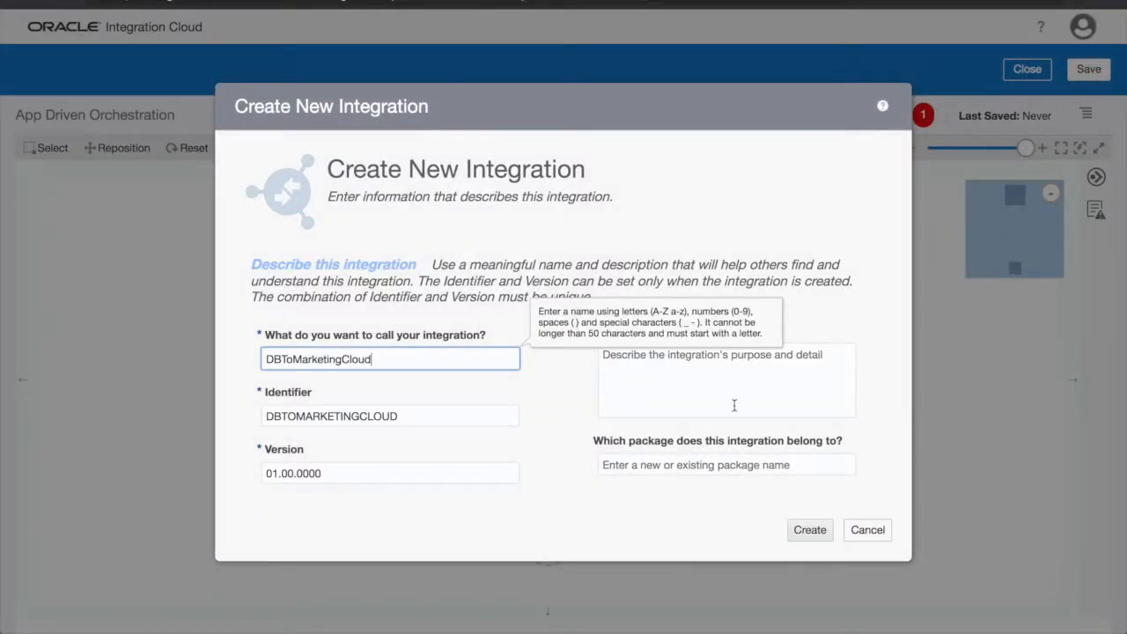
left_click(734, 404)
type("This integration synchronizes database updates to a Marketing Cloud")
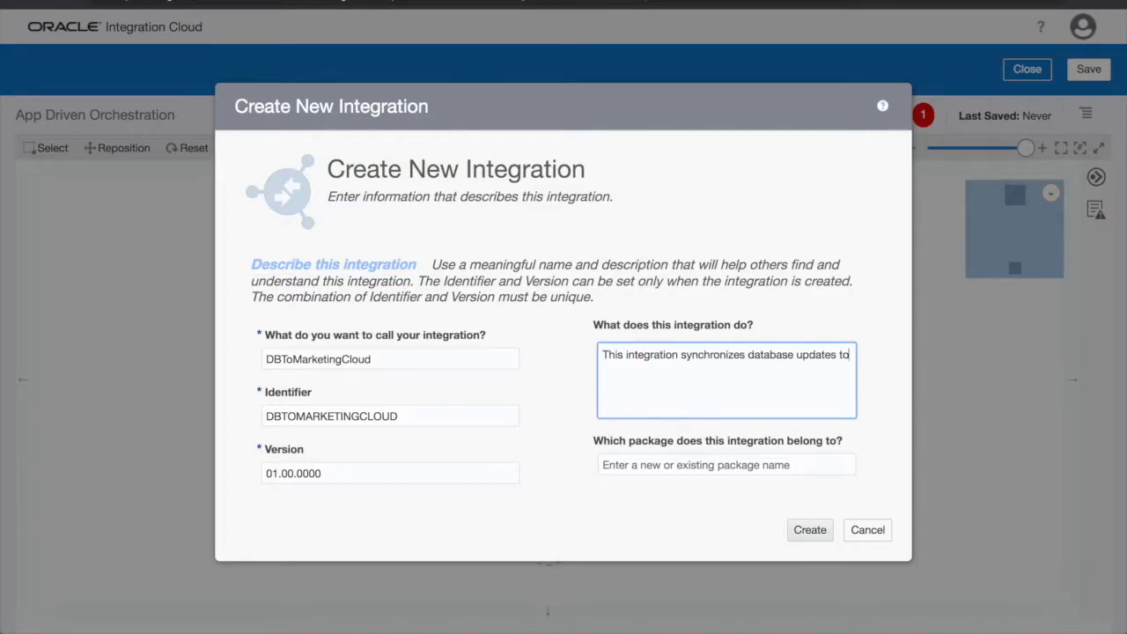
left_click(810, 532)
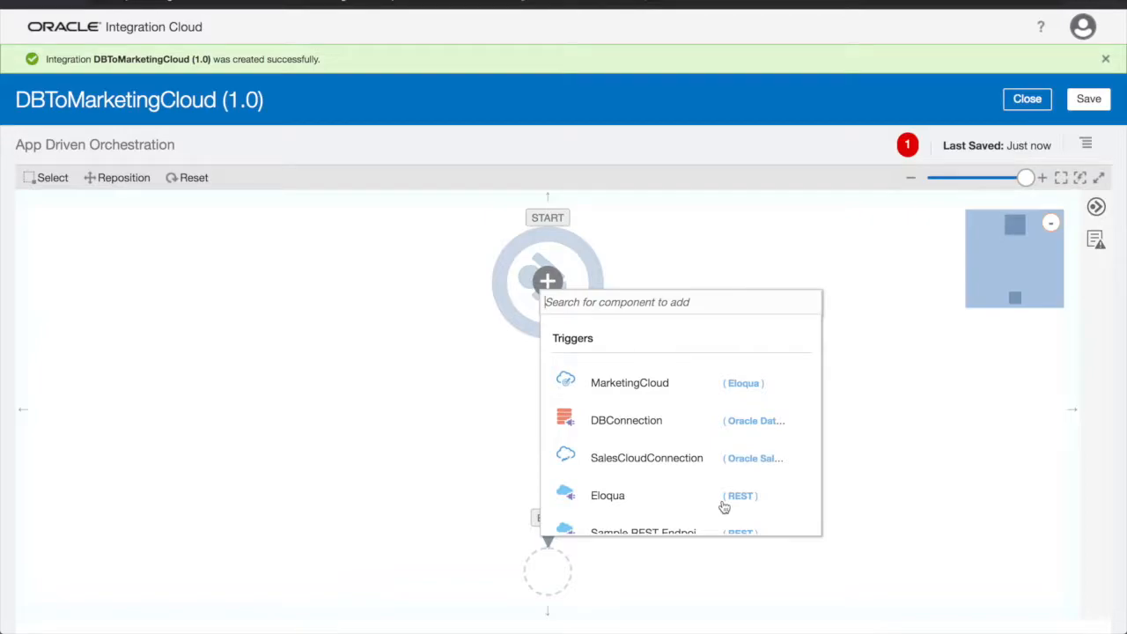
Use DBConnection as the trigger with endpoint name databaseUpdates, then begin adding tables
left_click(673, 420)
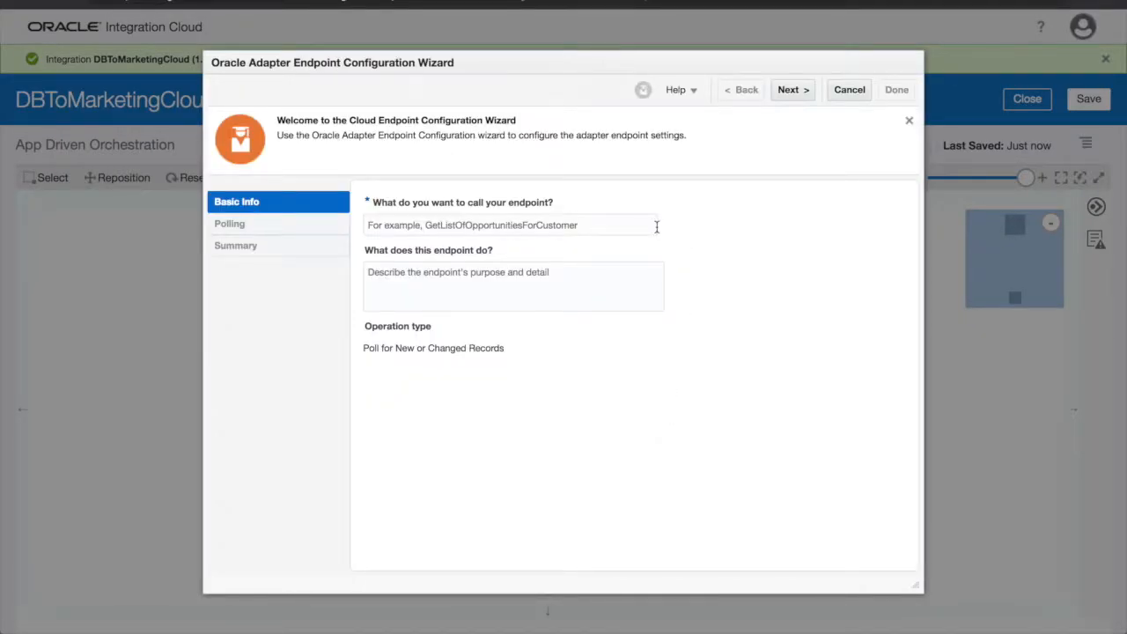
left_click(656, 226)
type("Database")
left_click(671, 255)
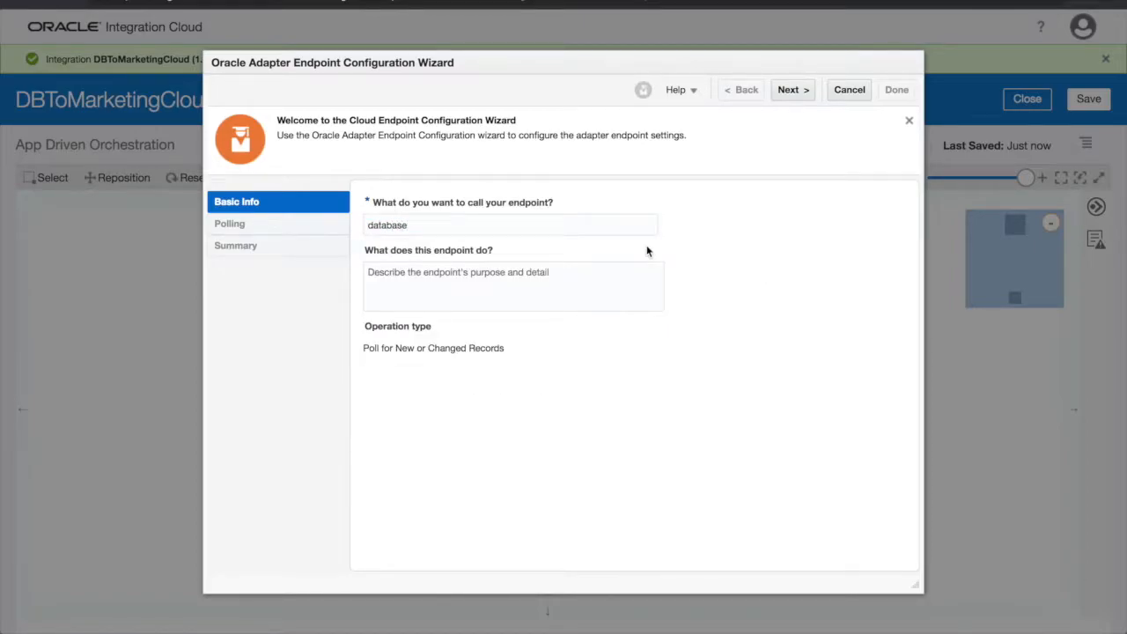
left_click(647, 229)
type("Updates")
left_click(710, 287)
left_click(786, 90)
left_click(398, 422)
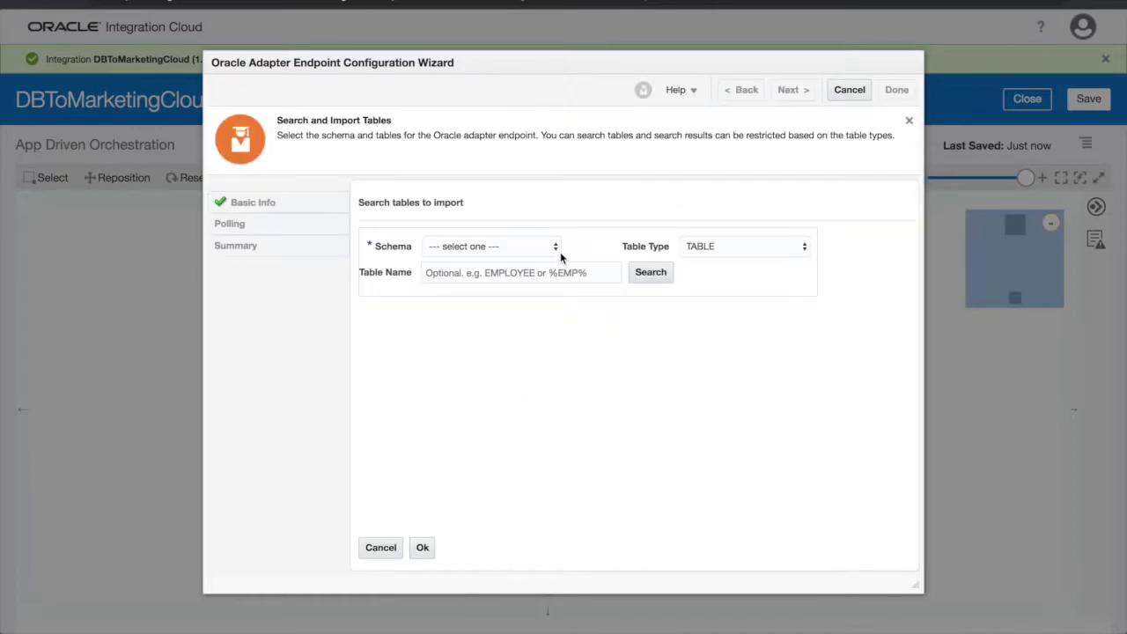
Import the CONTACTS table from the SYS schema for polling
left_click(561, 256)
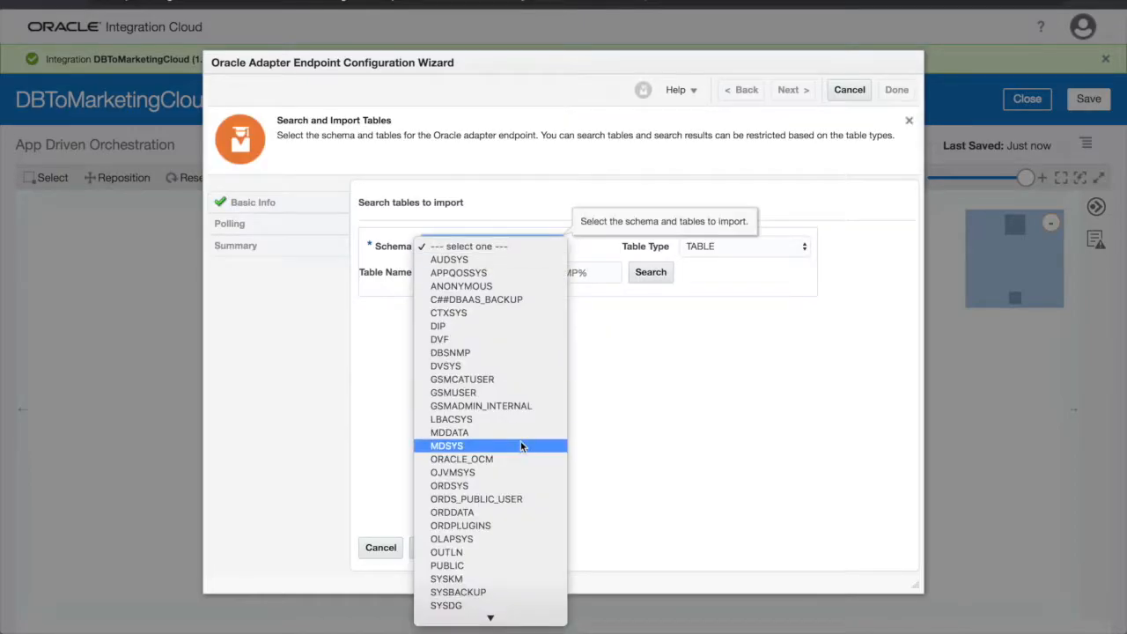
scroll(511, 581, "down", 2)
left_click(502, 607)
left_click(614, 272)
type("CONTACTS")
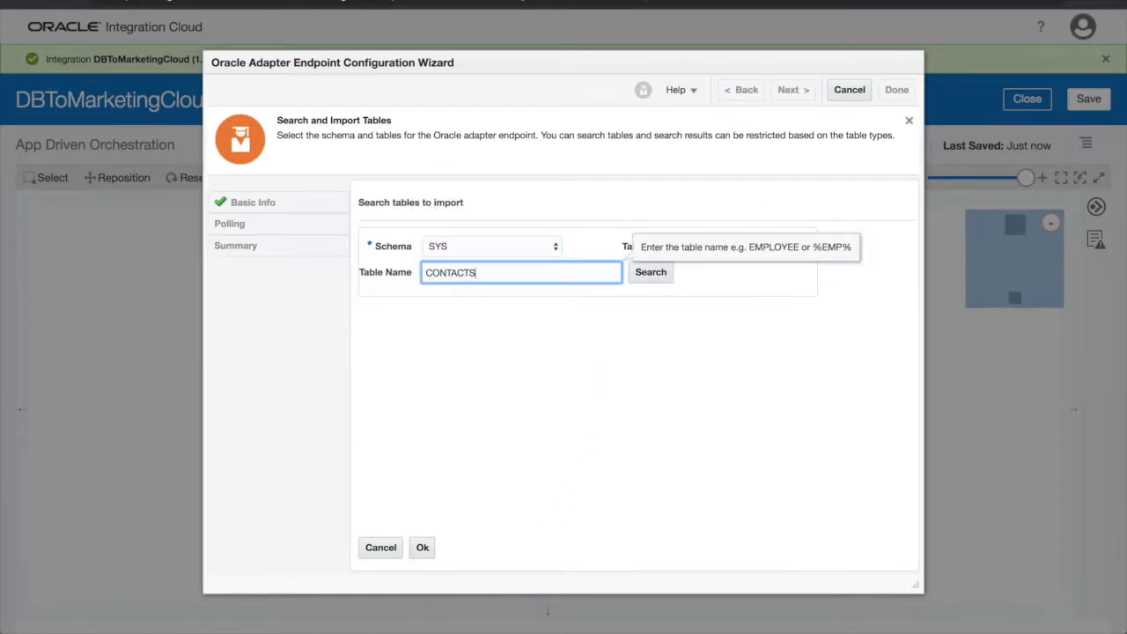
left_click(662, 276)
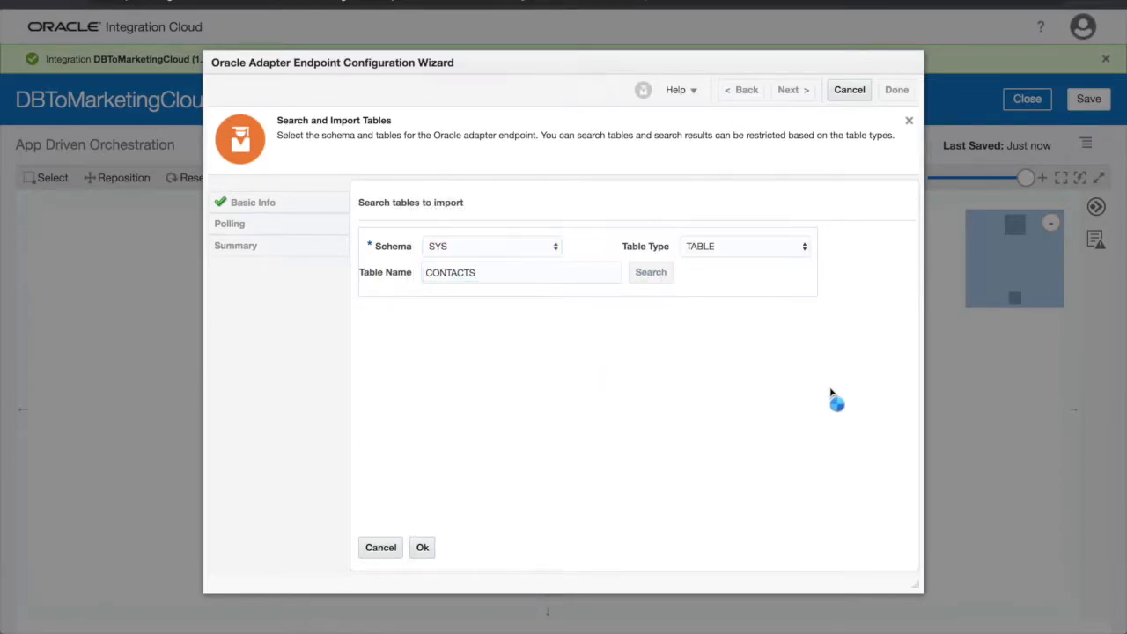
left_click(584, 353)
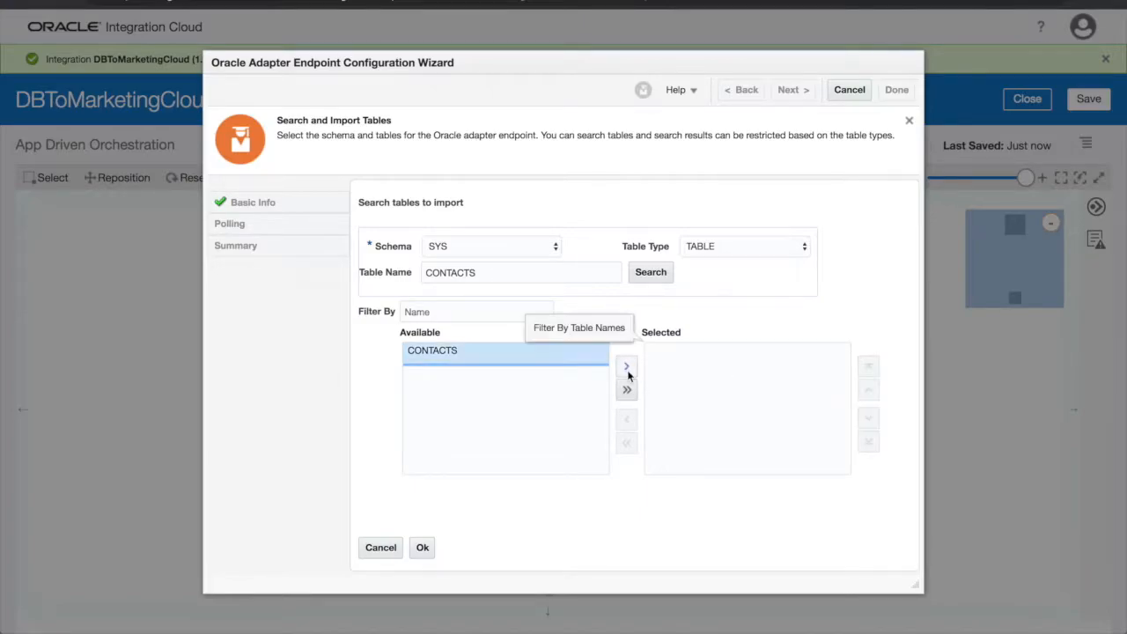
left_click(626, 368)
left_click(423, 547)
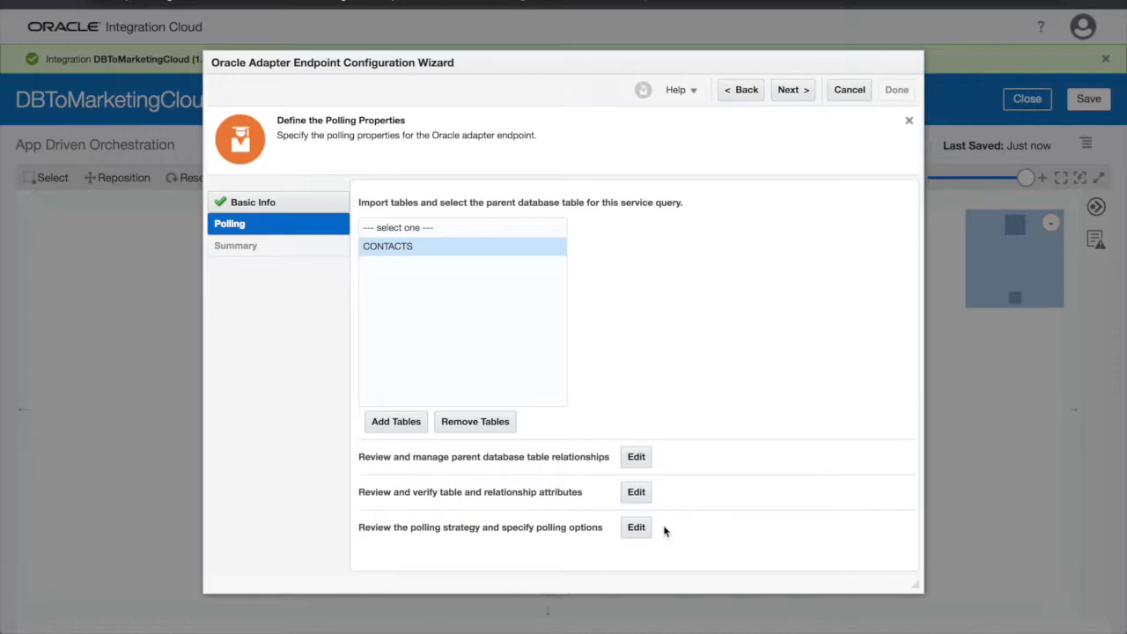
Poll with logical delete on EMAIL, read/rejected markers and 30-second frequency, then finish the wizard
left_click(636, 527)
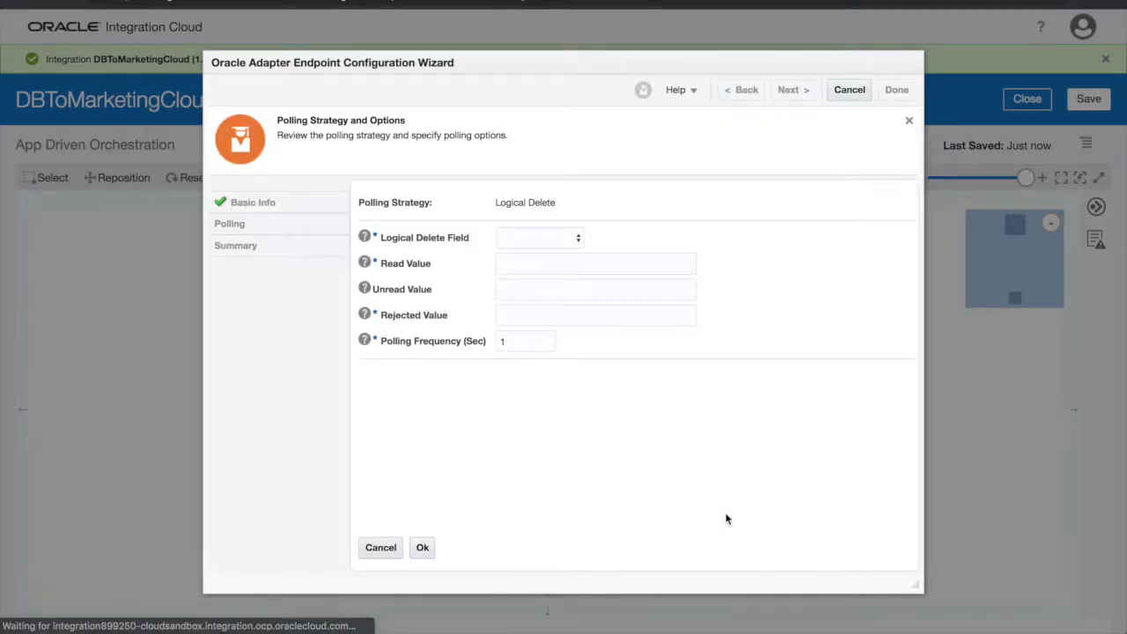
left_click(573, 237)
left_click(573, 290)
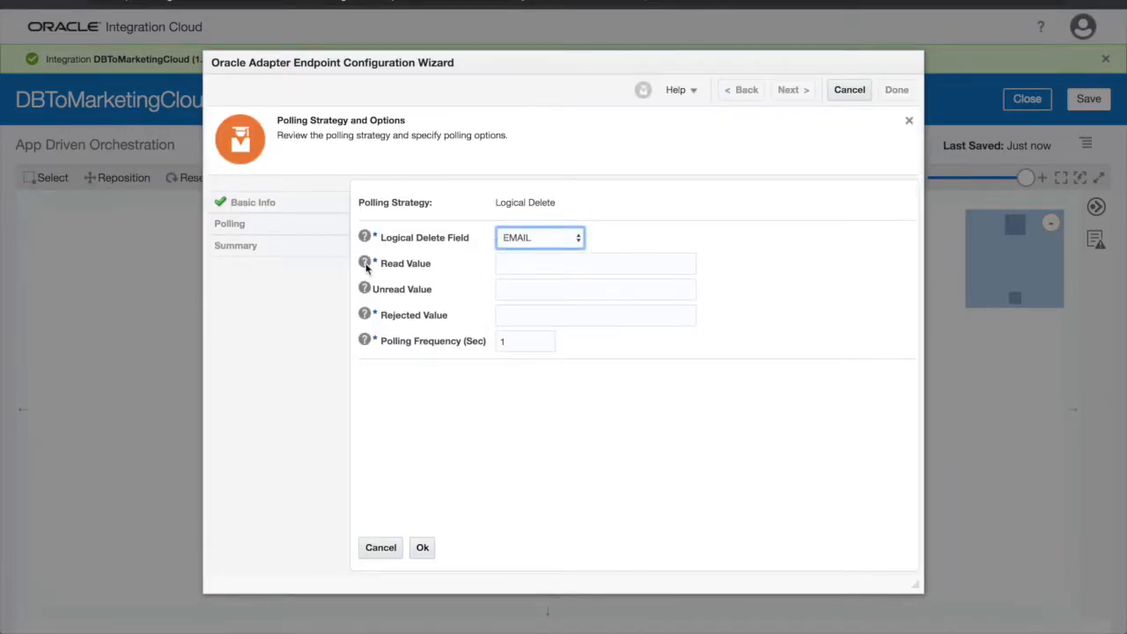
mouse_move(366, 267)
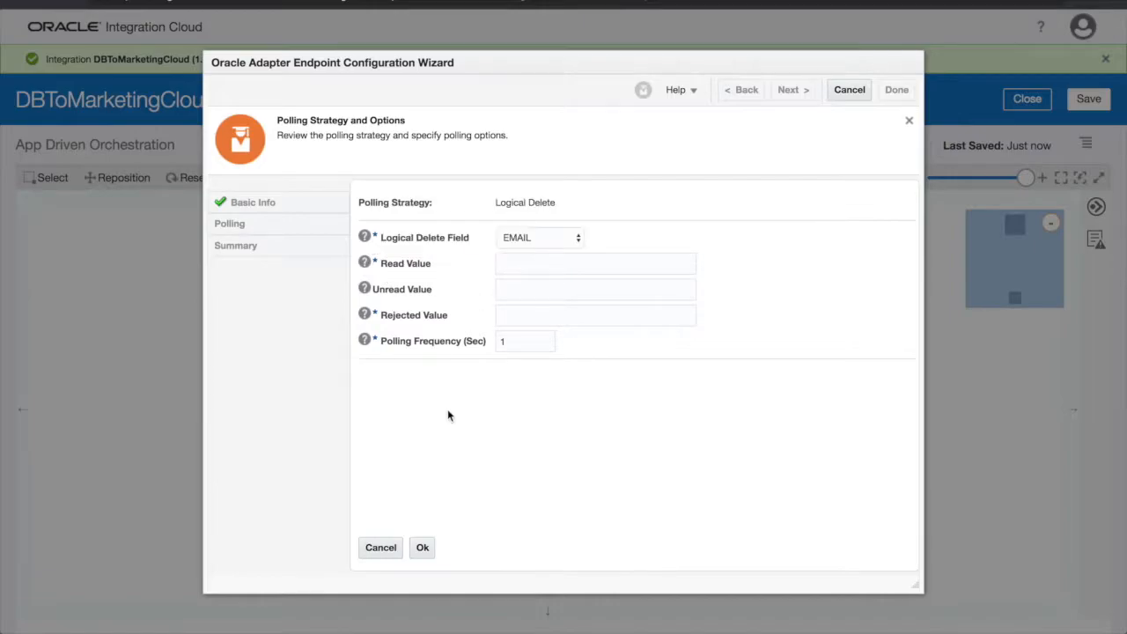
left_click(603, 264)
type("read")
key("Tab")
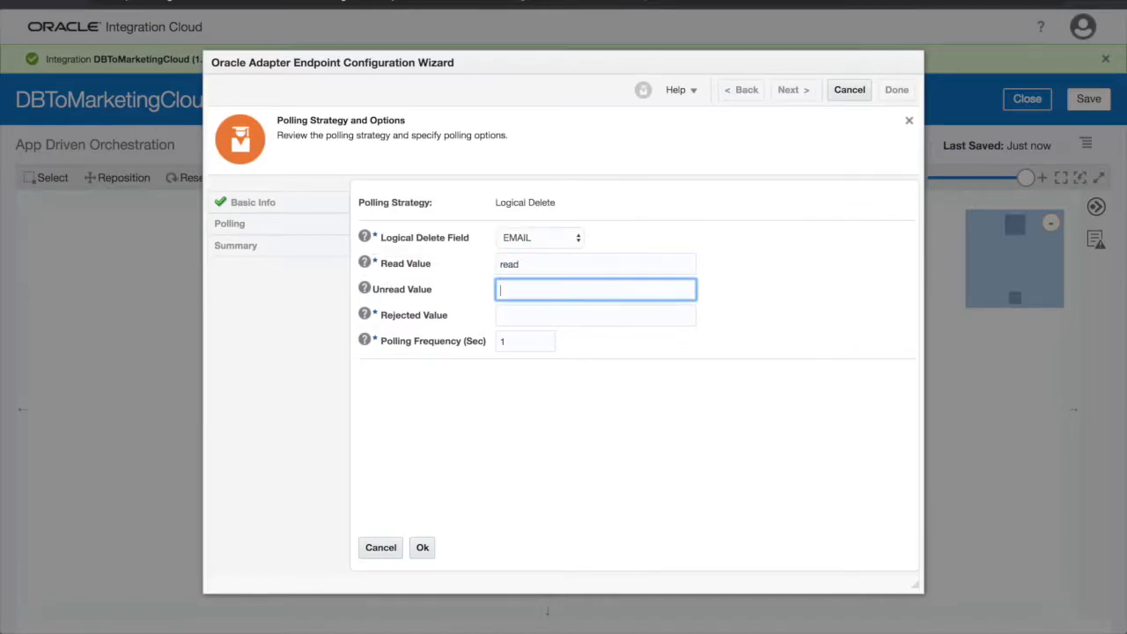
key("Tab")
type("re")
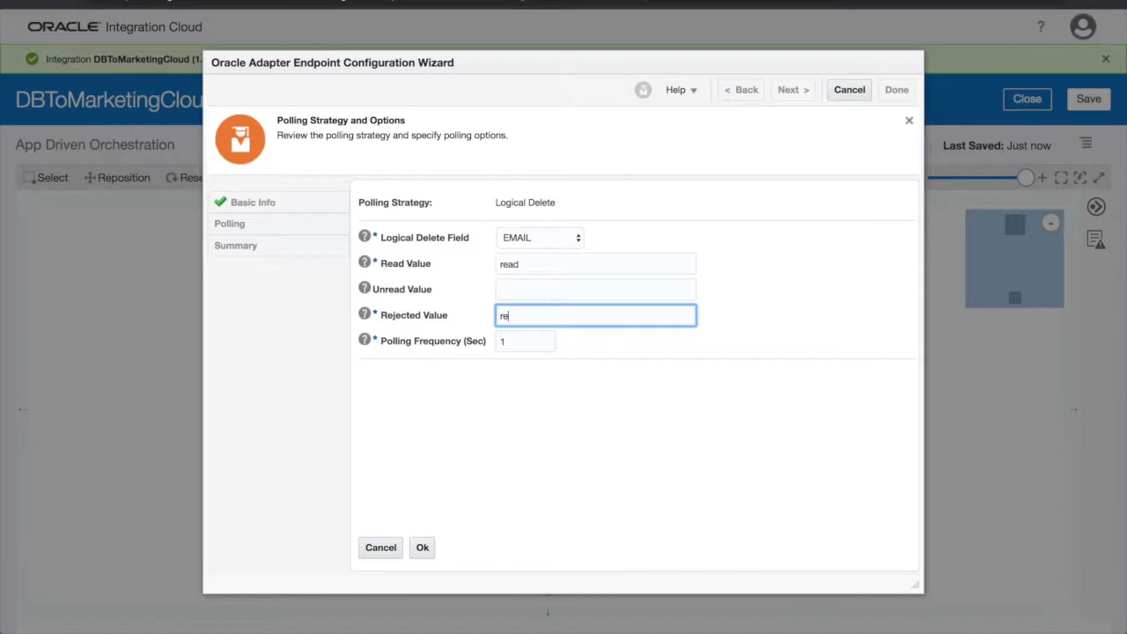
left_click(520, 343)
key("BackSpace")
type("30")
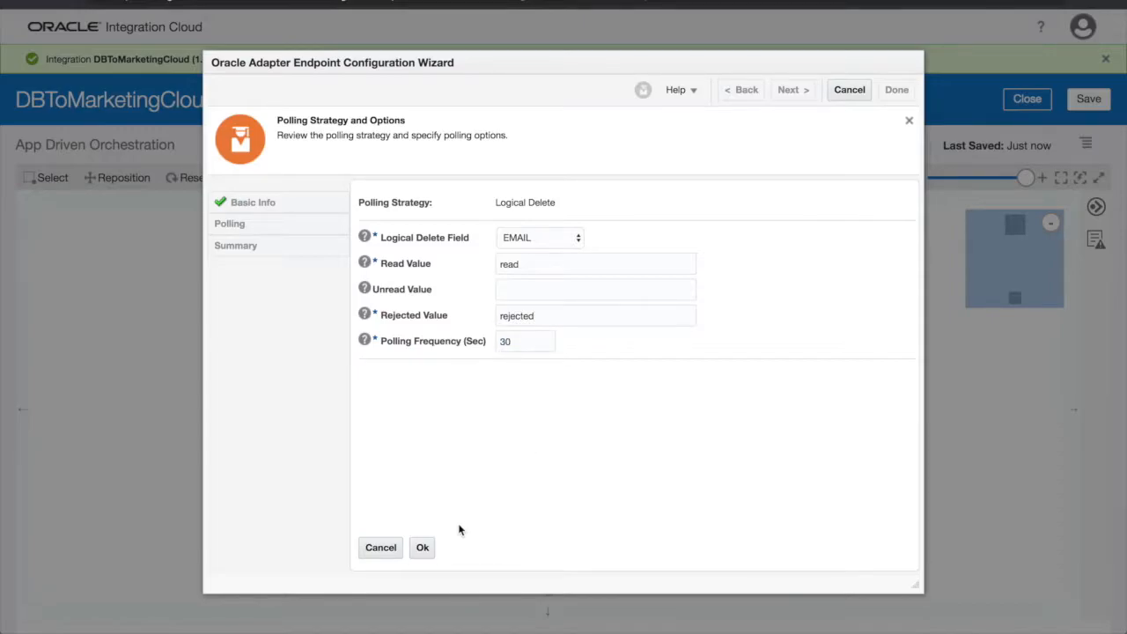
left_click(423, 548)
left_click(803, 95)
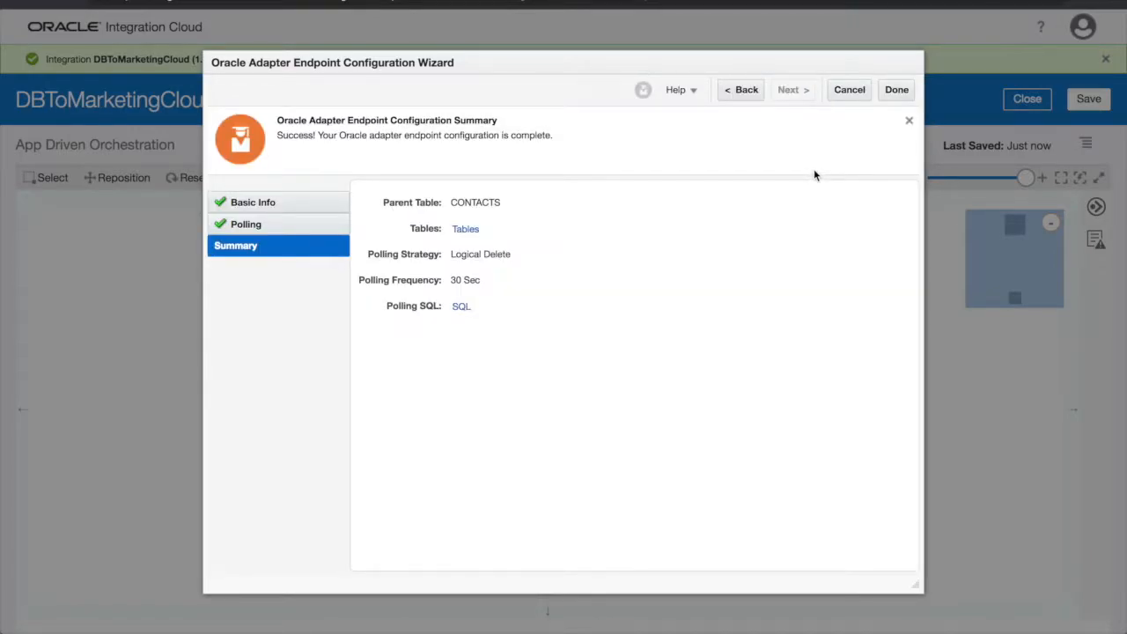
left_click(893, 89)
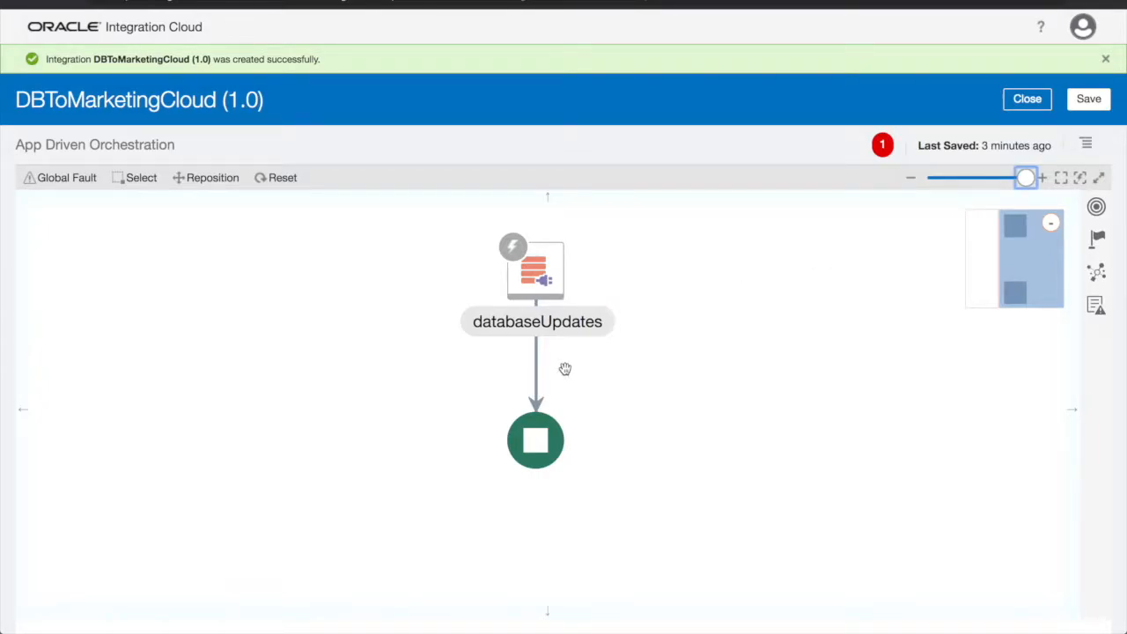
Add a MarketingCloud invoke after databaseUpdates named updateMarketingCloud
left_click(538, 362)
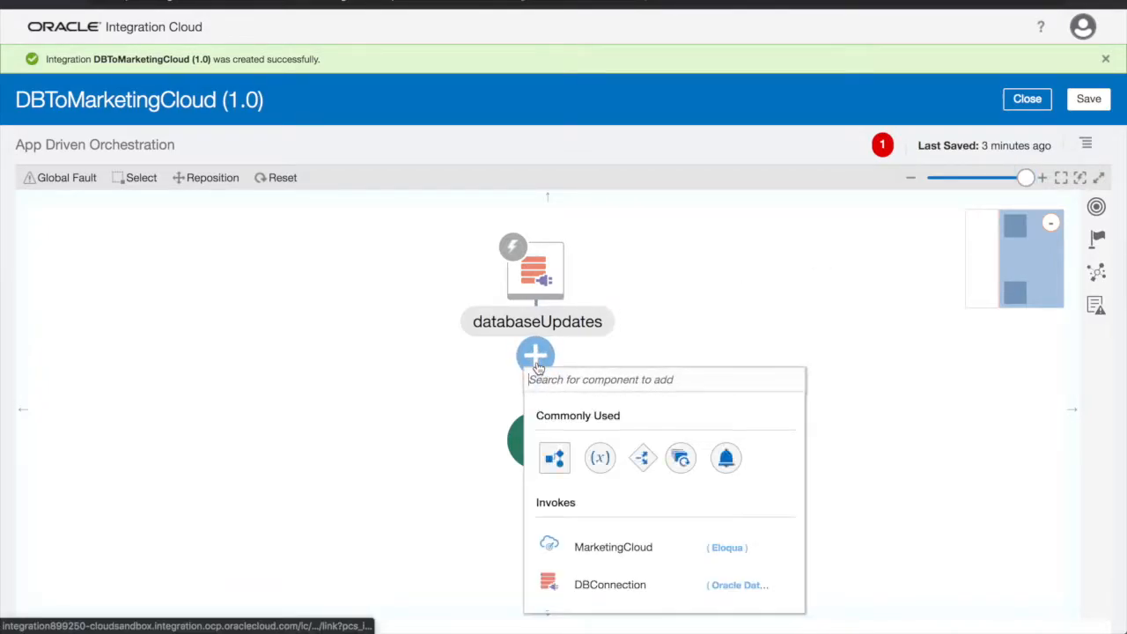
left_click(629, 547)
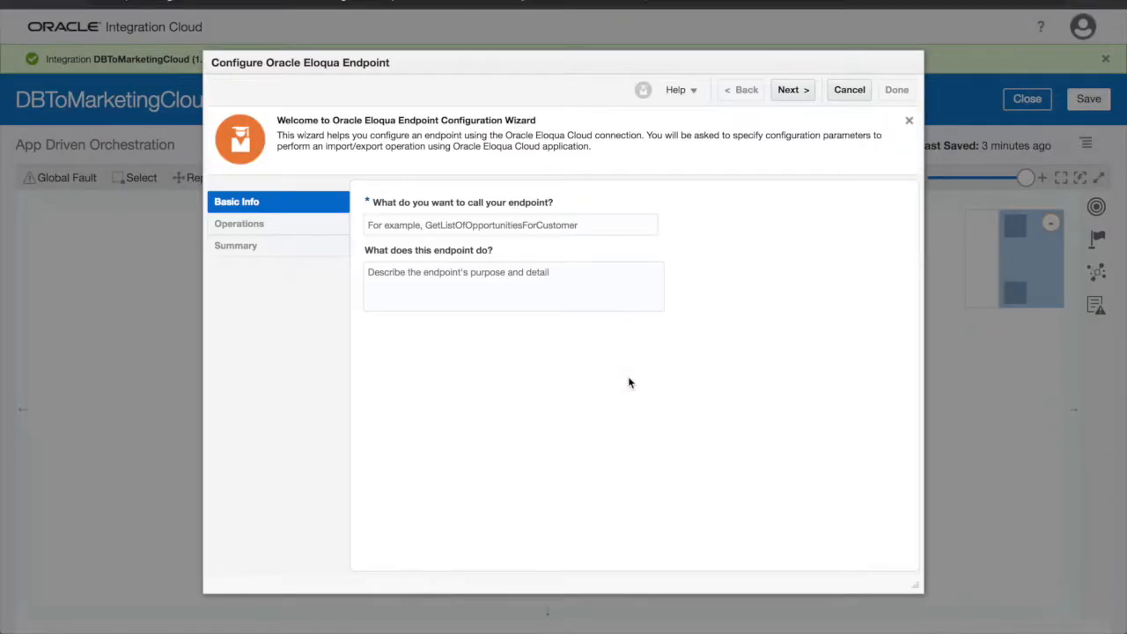
left_click(647, 223)
type("updateMark")
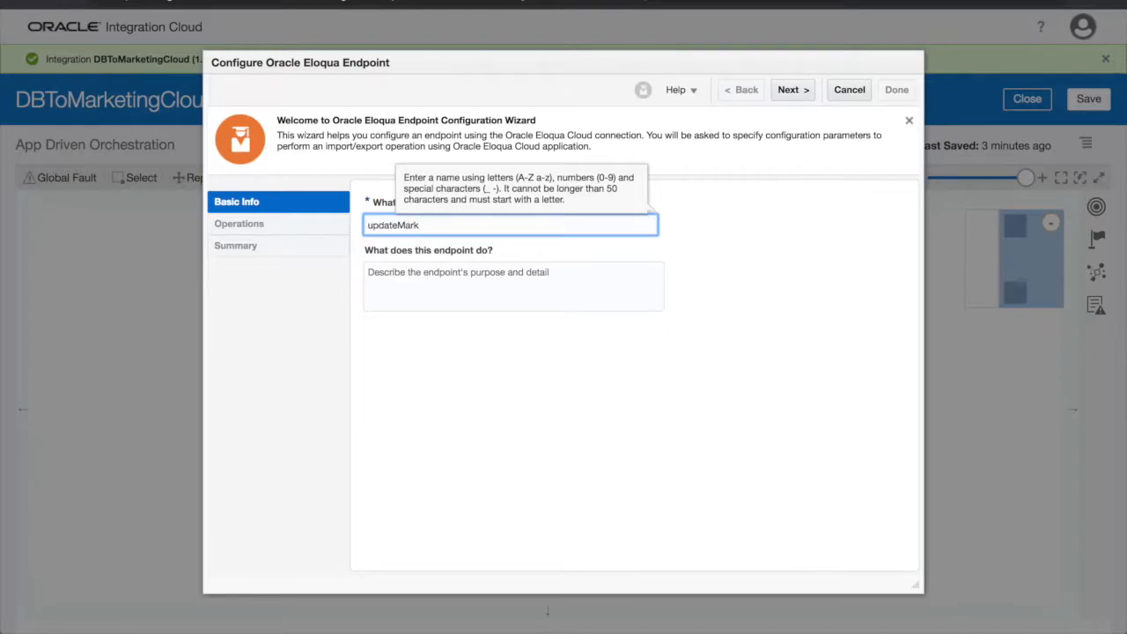
type("etingCloud")
left_click(676, 230)
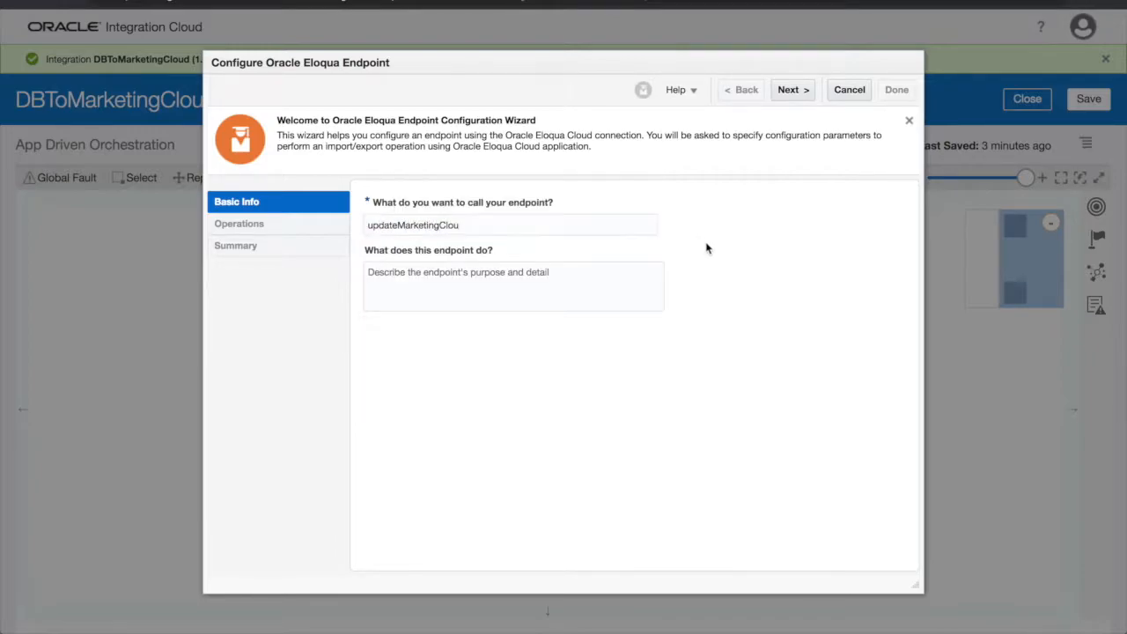
left_click(792, 90)
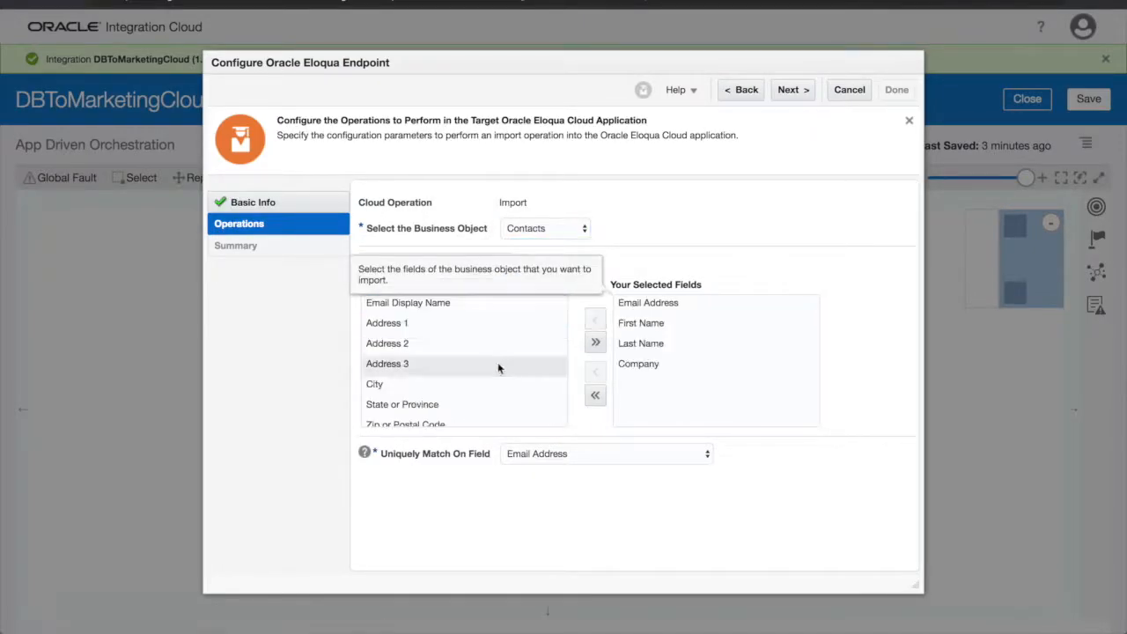
Import the Contacts address, Business Phone, Title and Salutation fields and finish the Eloqua wizard
left_click(499, 323)
scroll(506, 374, "down", 2)
left_click(541, 406, "shift")
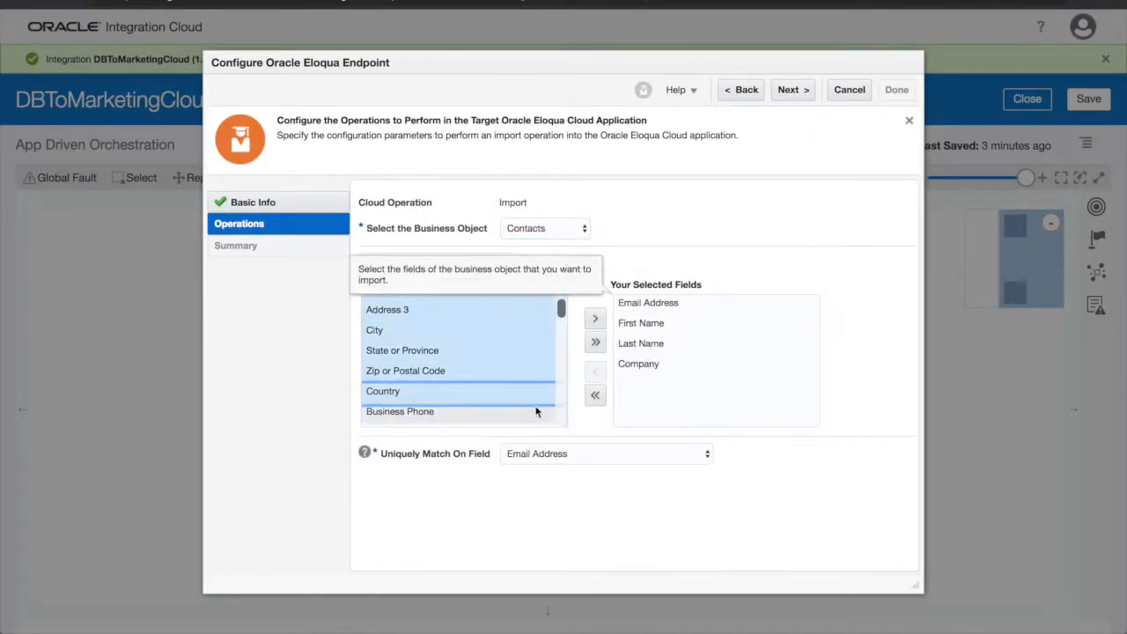
left_click(595, 319)
left_click(537, 364)
left_click(539, 385, "shift")
left_click(595, 319)
left_click(786, 91)
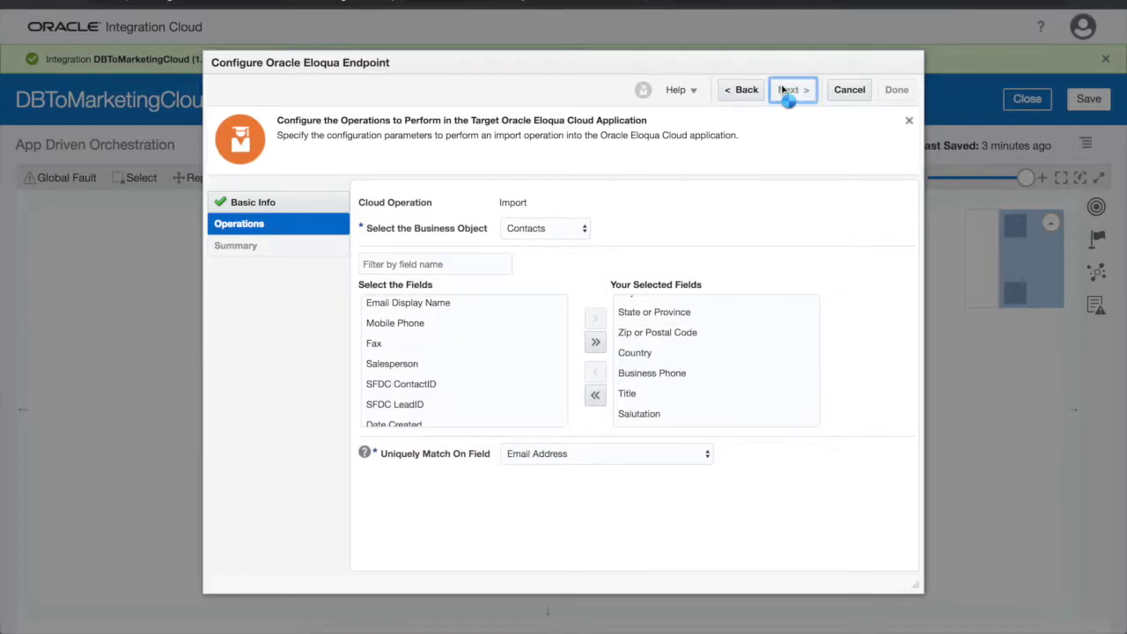
left_click(897, 90)
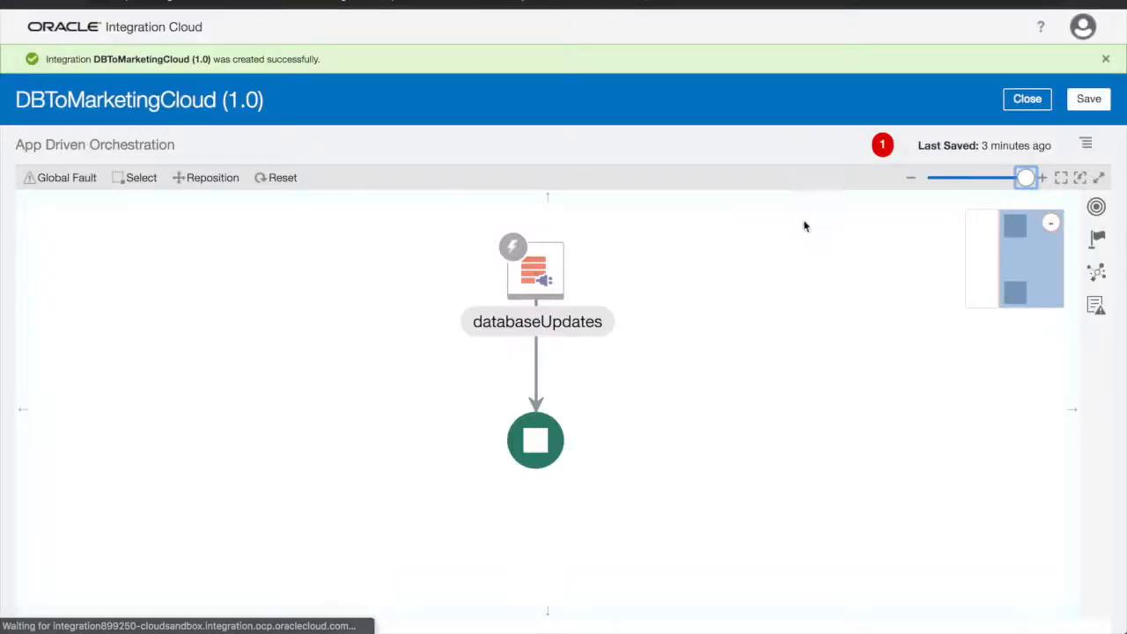
Map firstname, lastname, email, phone, title and company onto their C_ Eloqua fields
left_click_drag(725, 410, 727, 343)
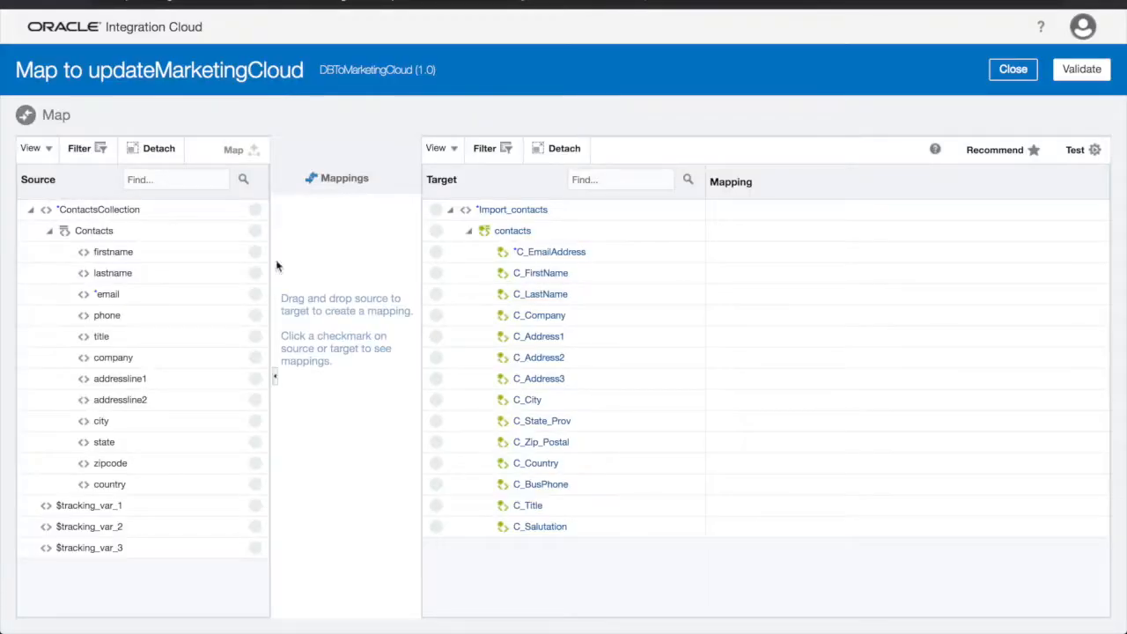
left_click_drag(113, 252, 436, 273)
left_click_drag(112, 273, 436, 294)
left_click_drag(107, 294, 436, 252)
left_click_drag(107, 315, 436, 486)
left_click_drag(254, 338, 436, 505)
left_click_drag(254, 358, 436, 317)
Map addressline1, addressline2, city, state, zipcode and country, then validate and close the mapper
left_click_drag(255, 379, 436, 337)
left_click_drag(254, 400, 436, 359)
left_click_drag(255, 422, 436, 401)
left_click_drag(262, 449, 436, 421)
left_click_drag(255, 463, 436, 442)
left_click_drag(255, 484, 436, 463)
left_click(1092, 70)
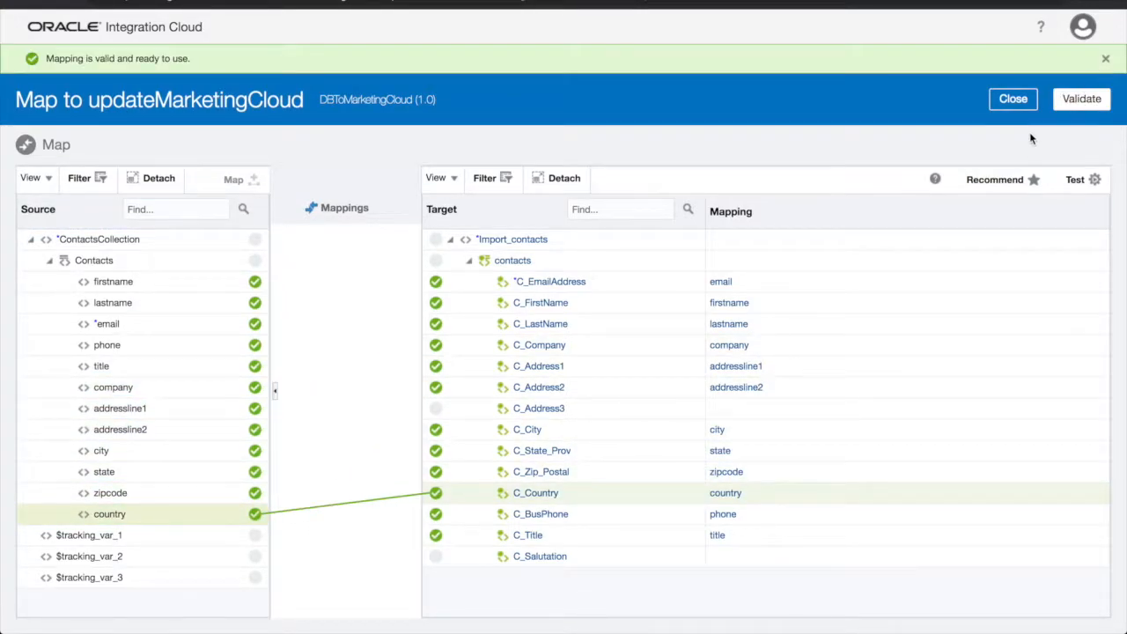
left_click(1026, 98)
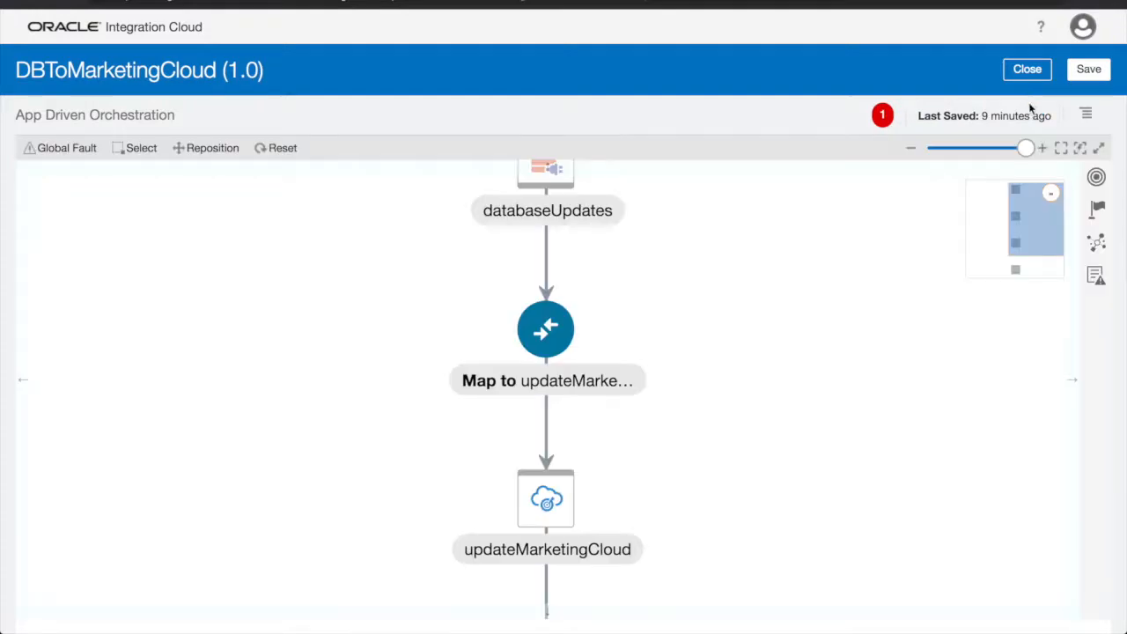
Set email as the primary business tracking field and save DBToMarketingCloud
left_click(1089, 69)
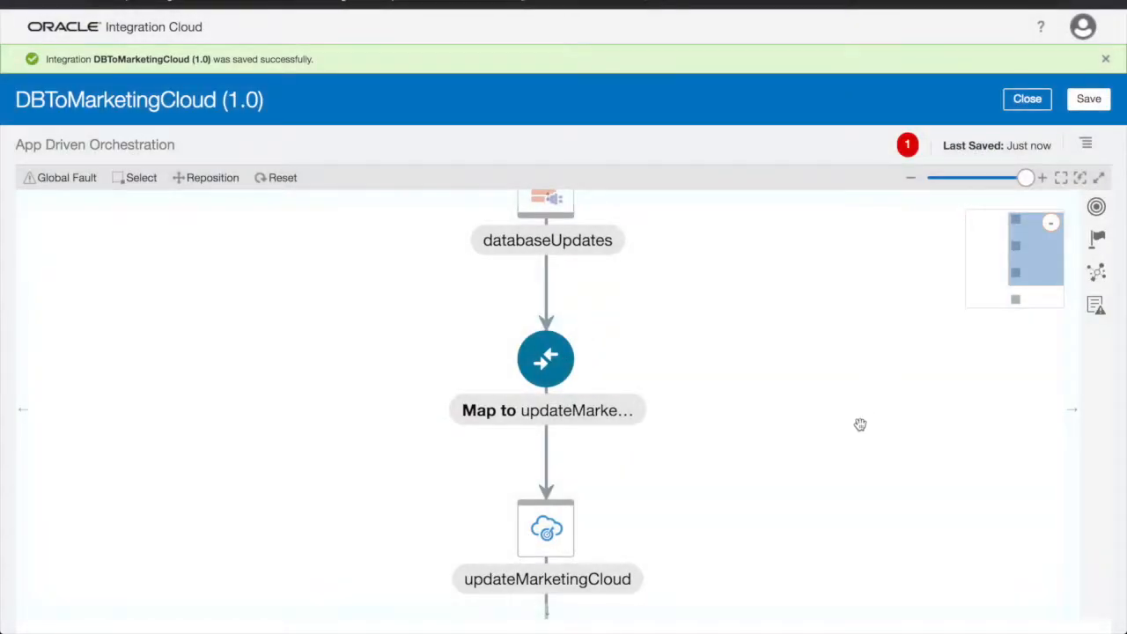
left_click_drag(860, 425, 842, 310)
left_click(1085, 144)
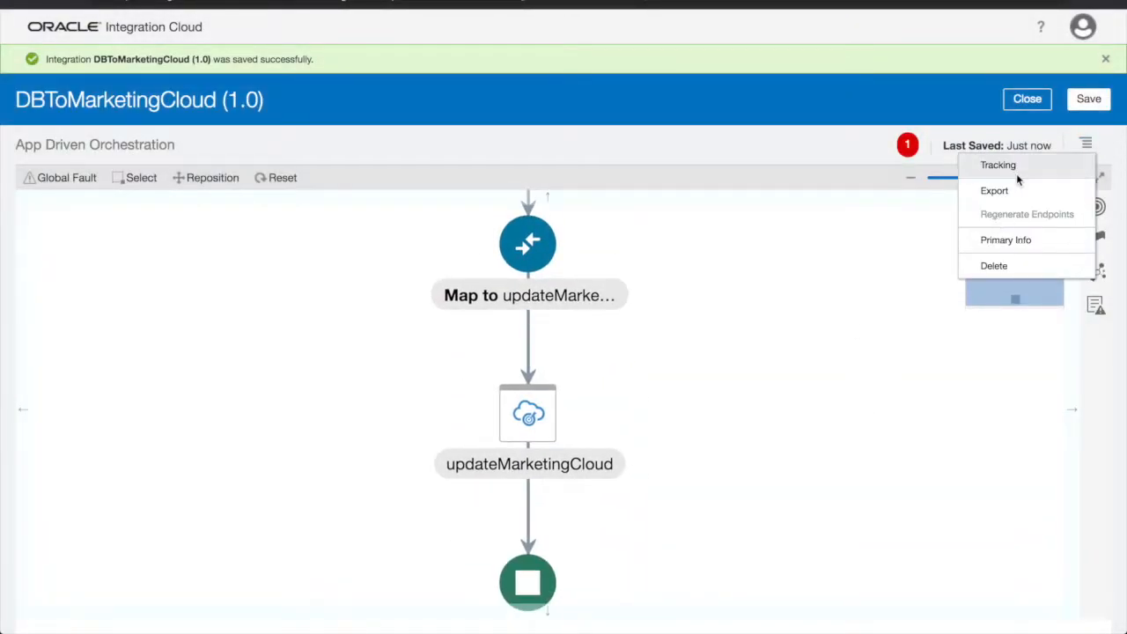
left_click(1017, 171)
left_click_drag(261, 266, 462, 221)
left_click(954, 567)
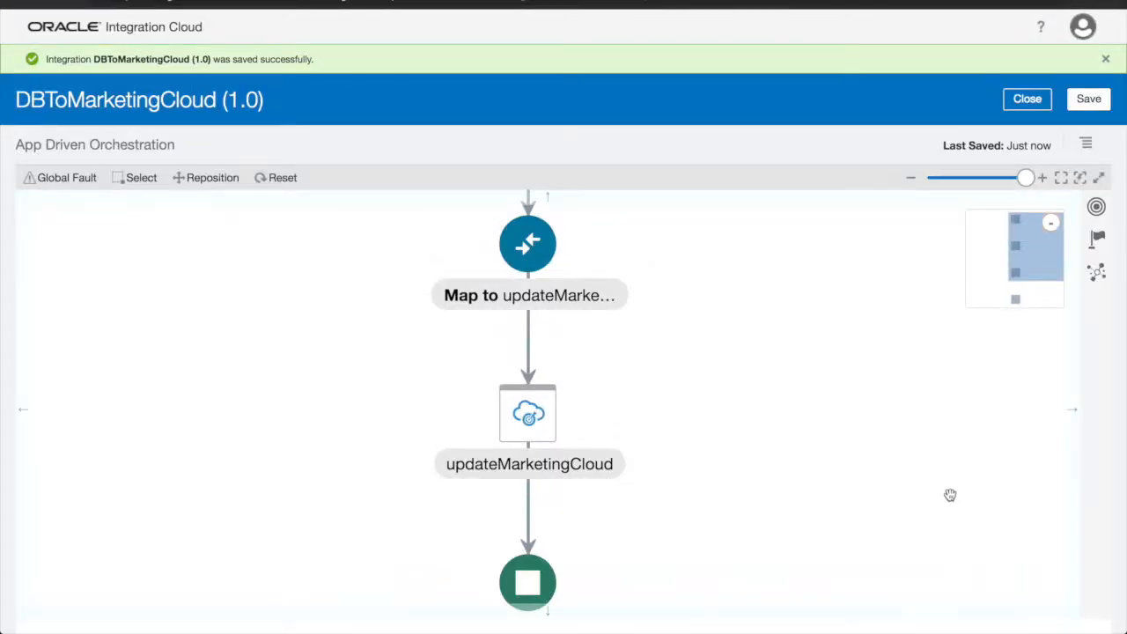
left_click(1089, 102)
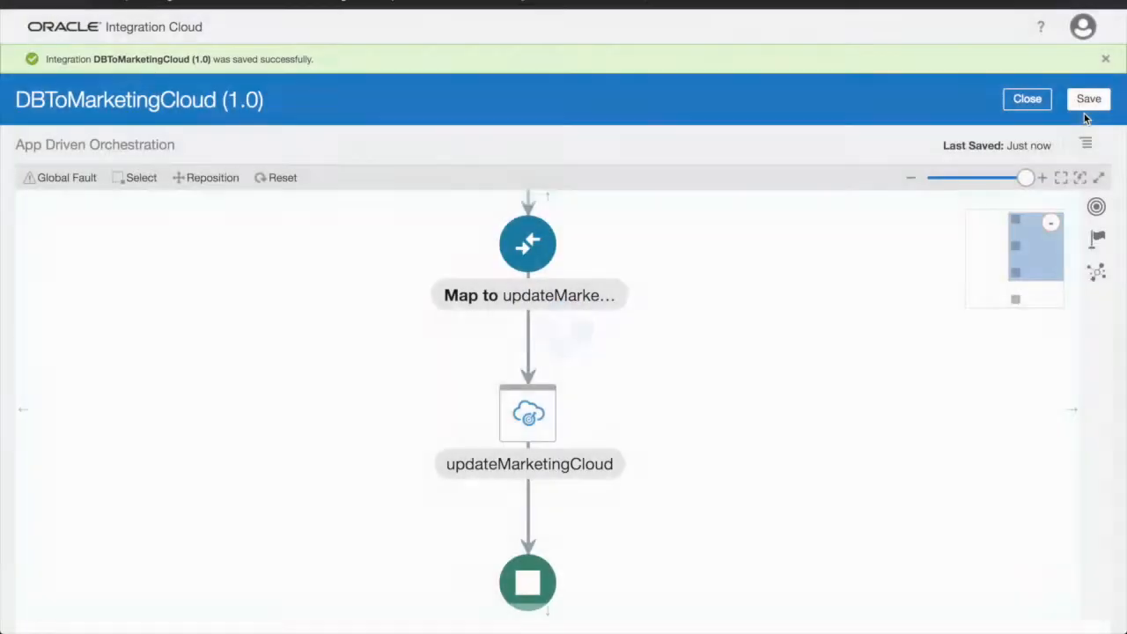
left_click(1029, 106)
Activate DBToMarketingCloud with tracing and payload logging enabled
left_click(996, 179)
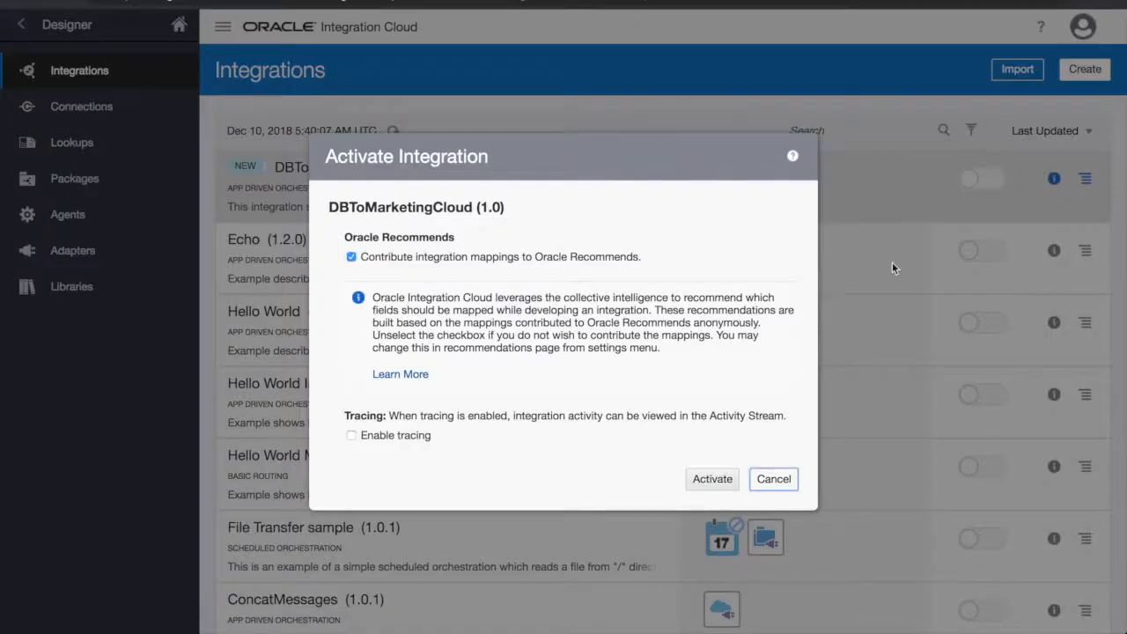
left_click(422, 437)
left_click(418, 454)
left_click(714, 583)
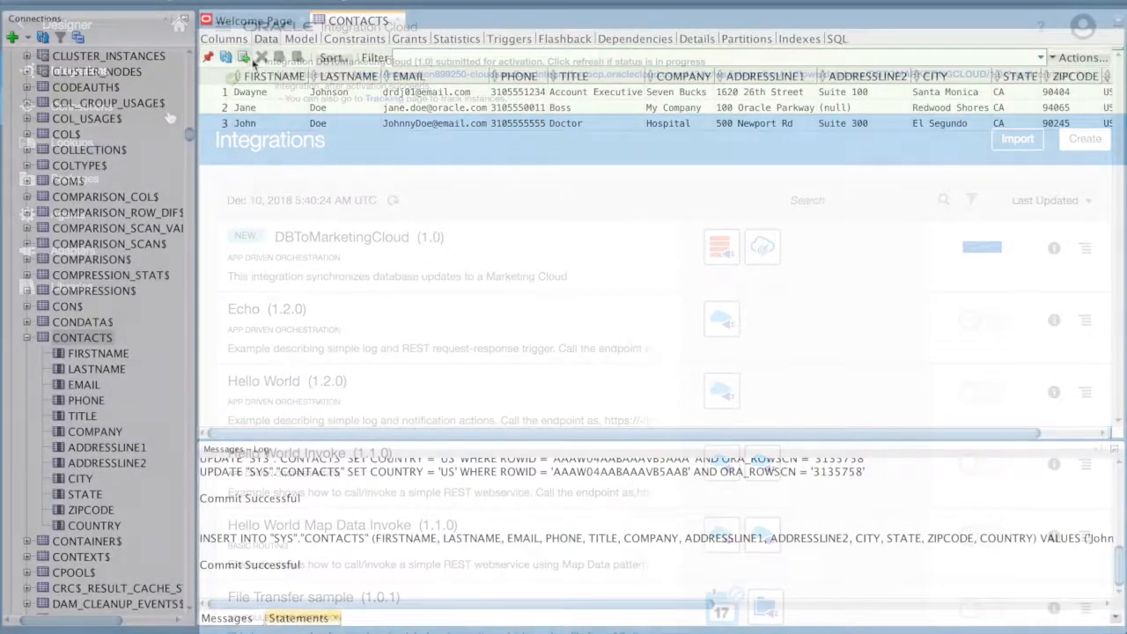
Enter the new contact's first name, last name and e-mail in row 4
key("Tab")
key("Tab")
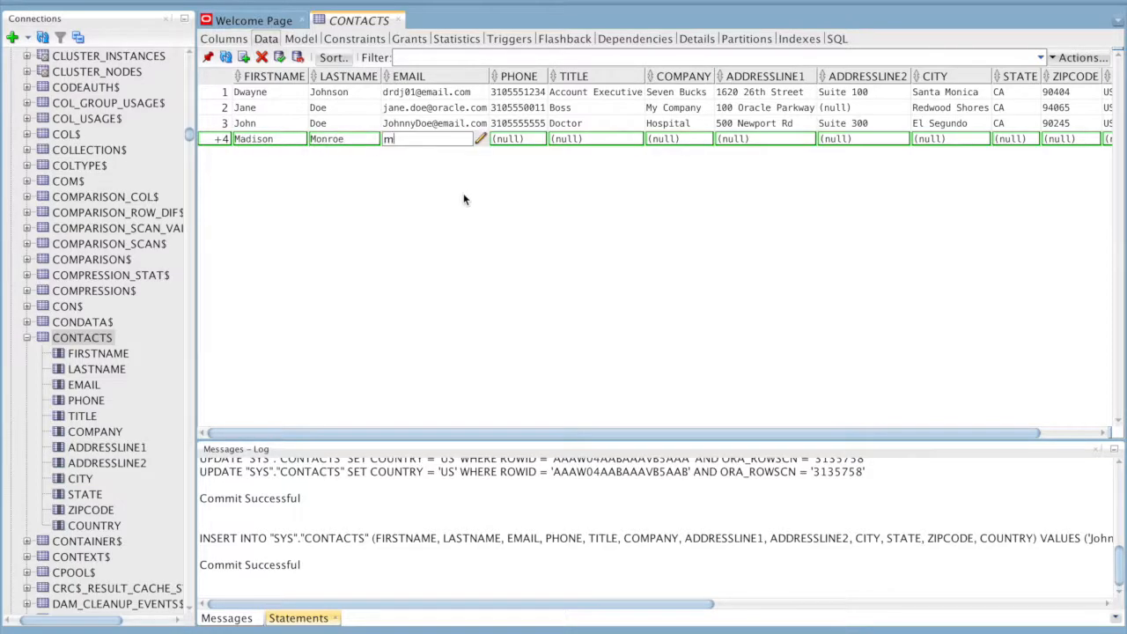
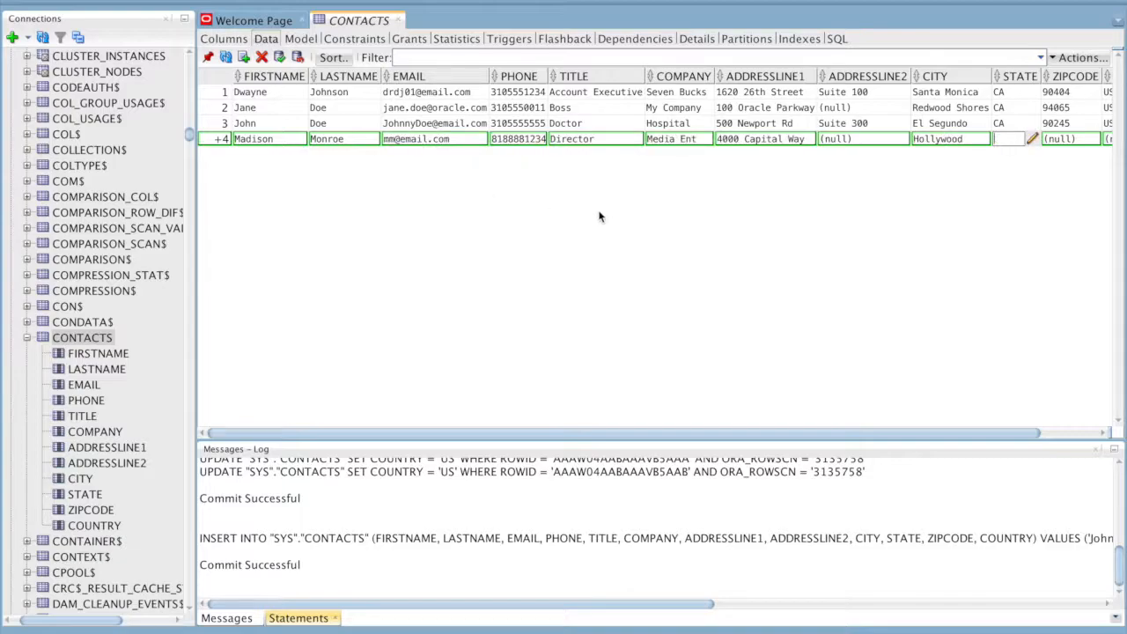
Fill city Culver City, state CA, zipcode 90034, country US, and commit the row
left_click(954, 142)
key("BackSpace")
type("Culver City")
key("Tab")
type("CA")
key("Tab")
type("90034")
key("Tab")
type("US")
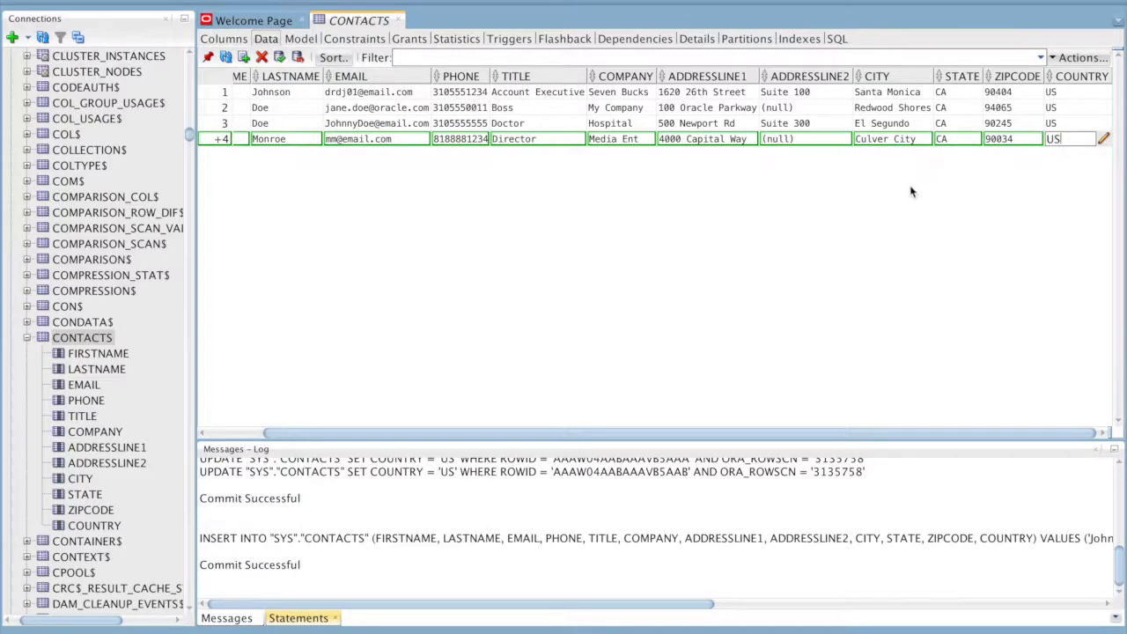
key("Return")
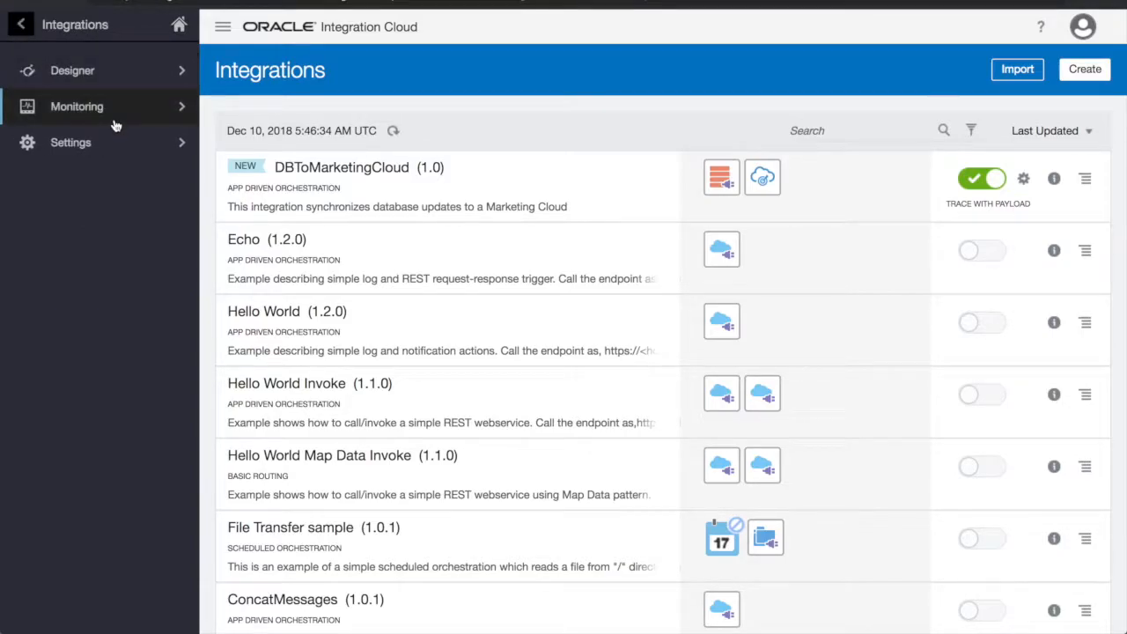
Refresh Monitoring > Tracking and open the new contact's completed DBToMarketingCloud instance
left_click(114, 110)
left_click(125, 113)
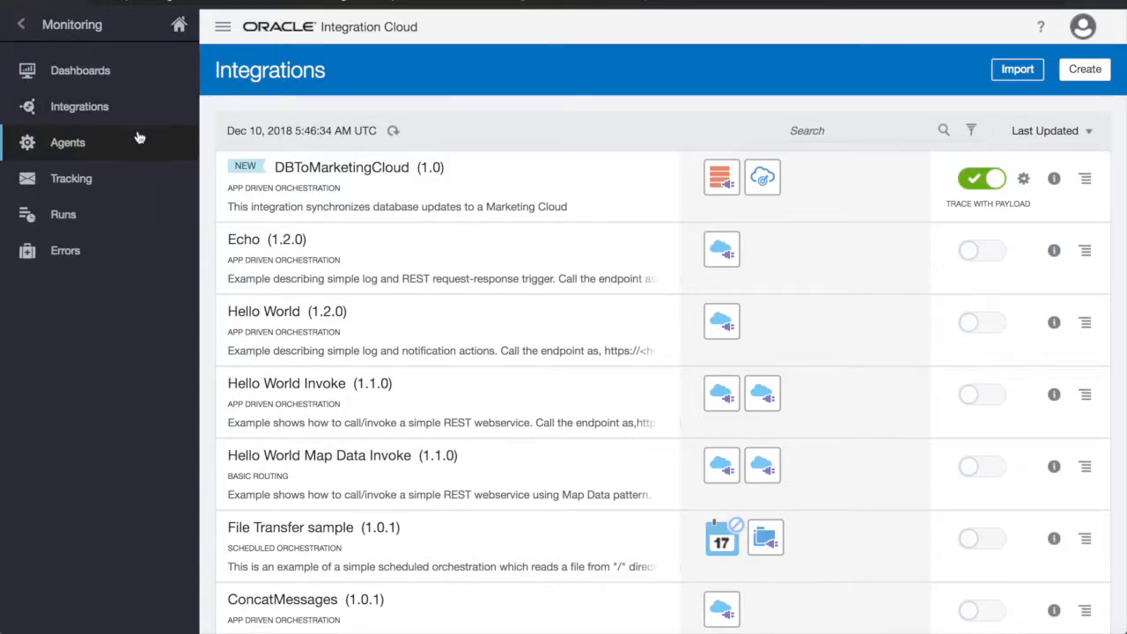
left_click(145, 180)
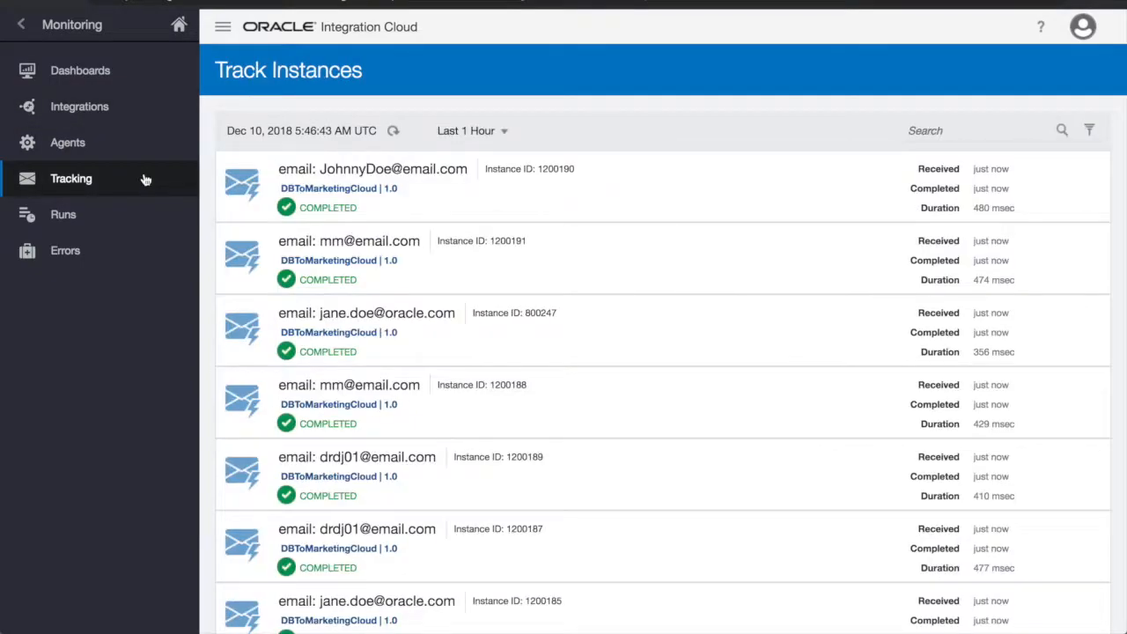
left_click(394, 132)
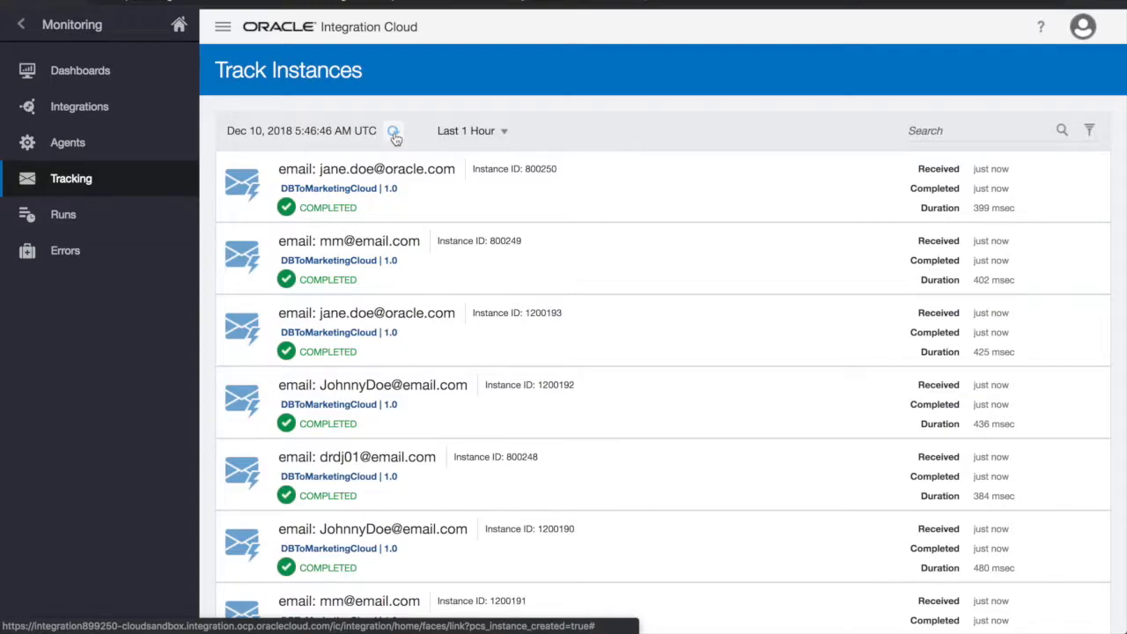
left_click(410, 250)
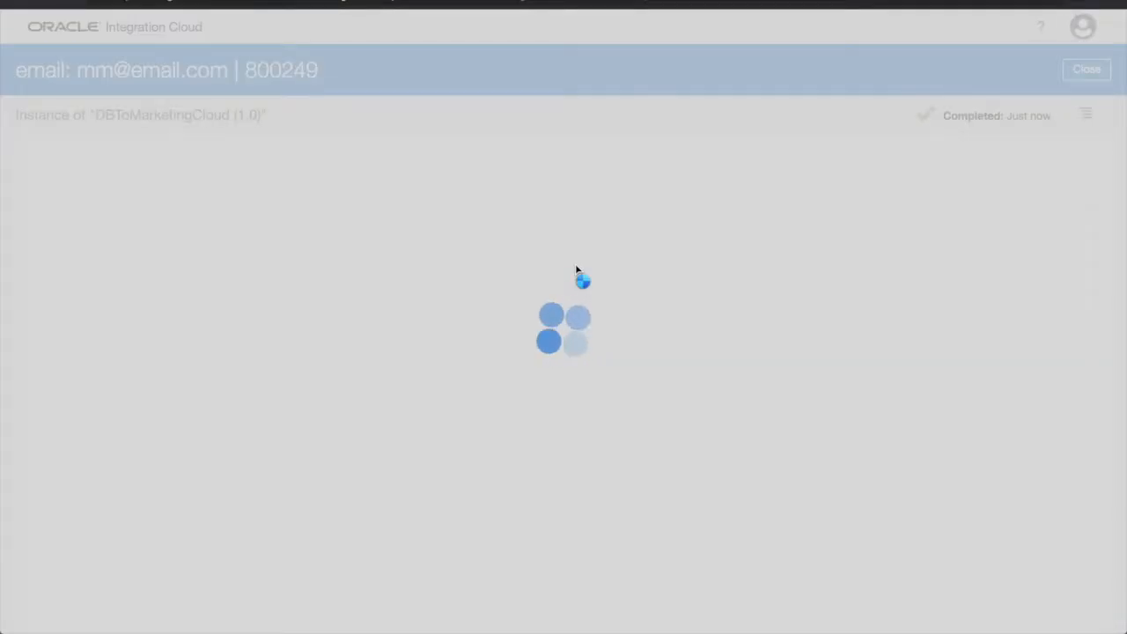